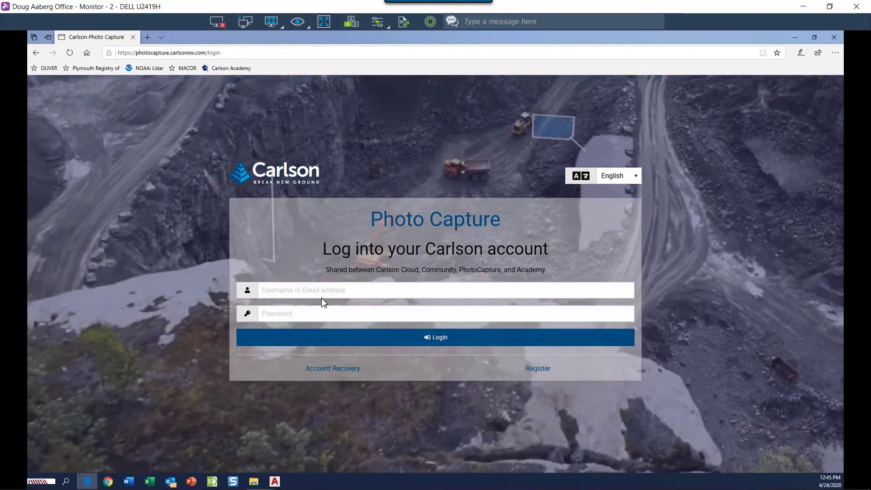
- Enter the Carlson account username and password on the login page
left_click(326, 295)
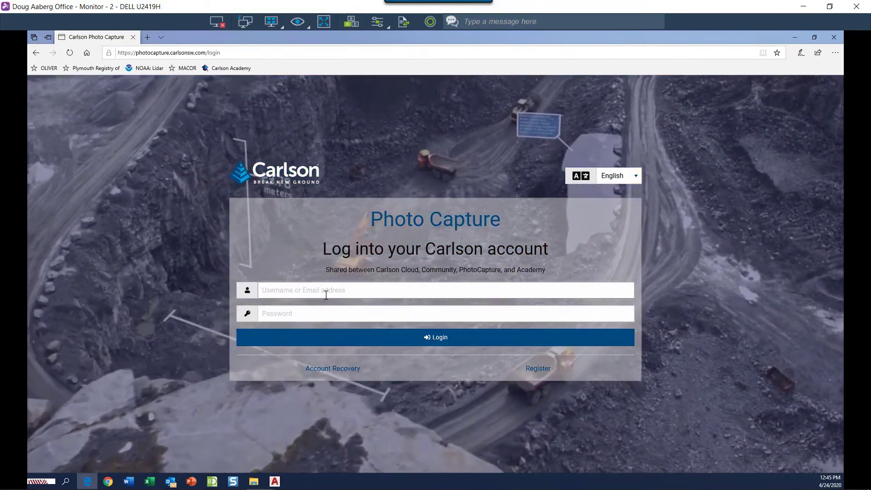
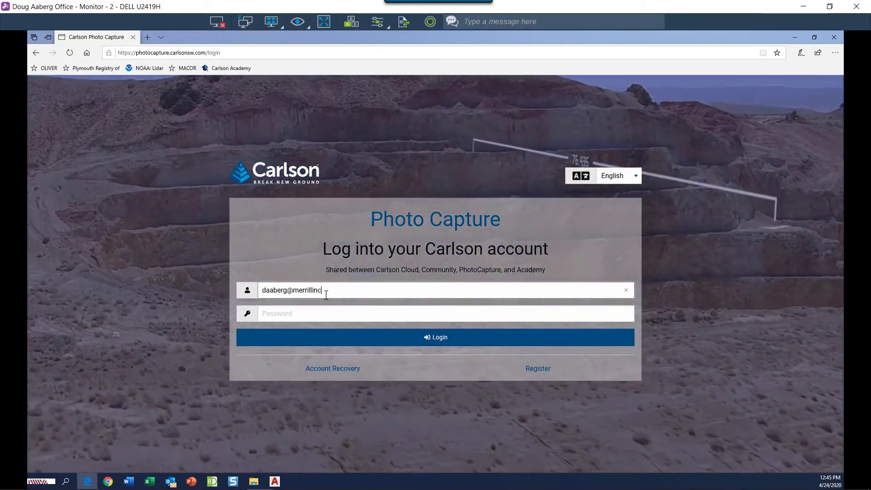
left_click(325, 314)
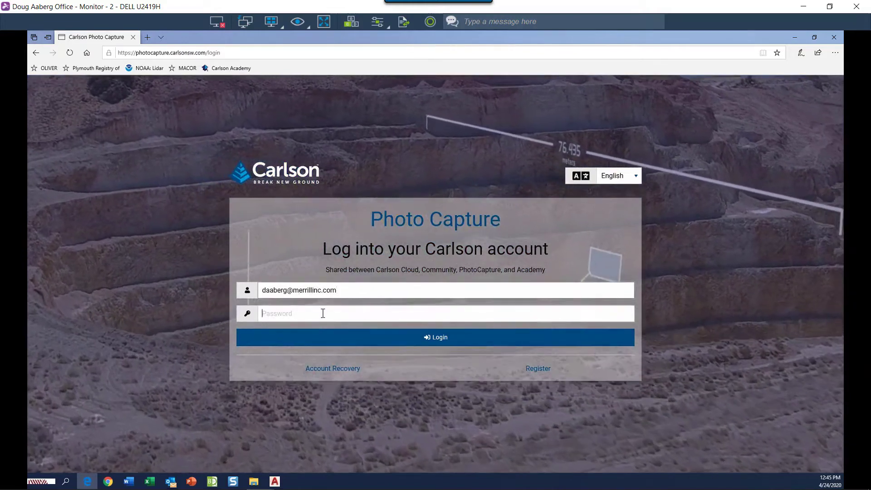
type("a••••••")
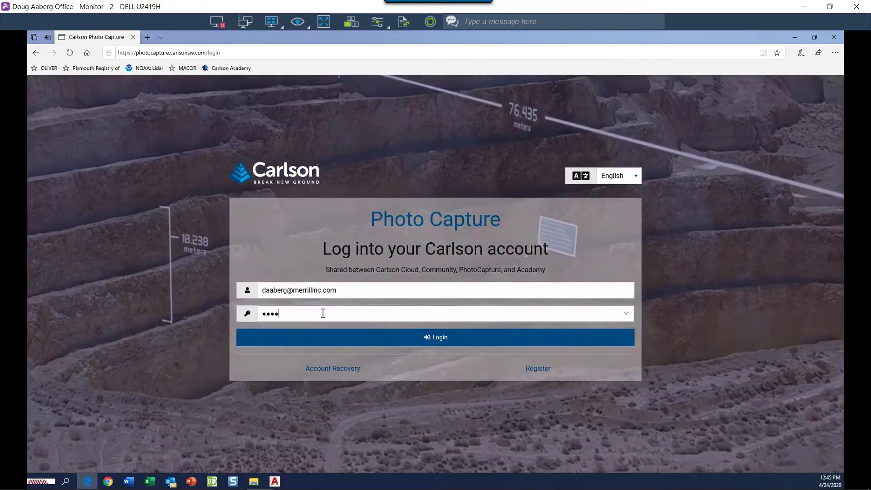
type("•••")
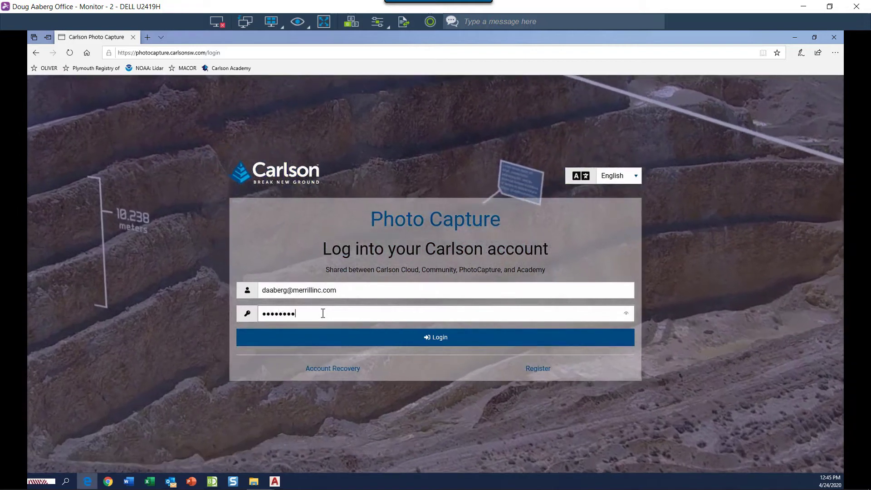
type("•")
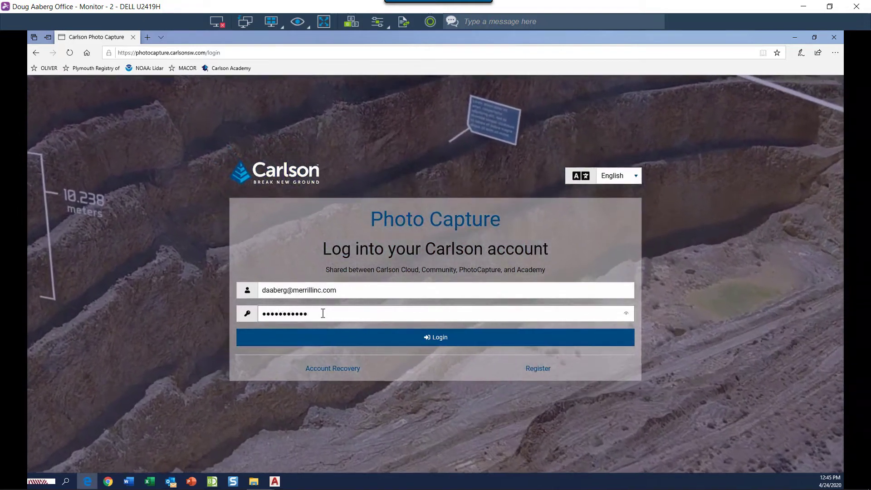
- Fill the Register form with the user's first name, last name, username and e-mail
left_click(536, 369)
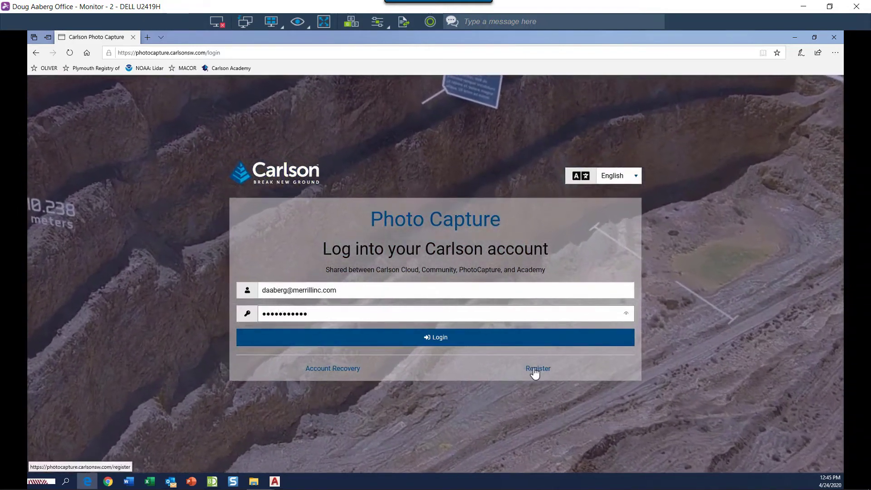
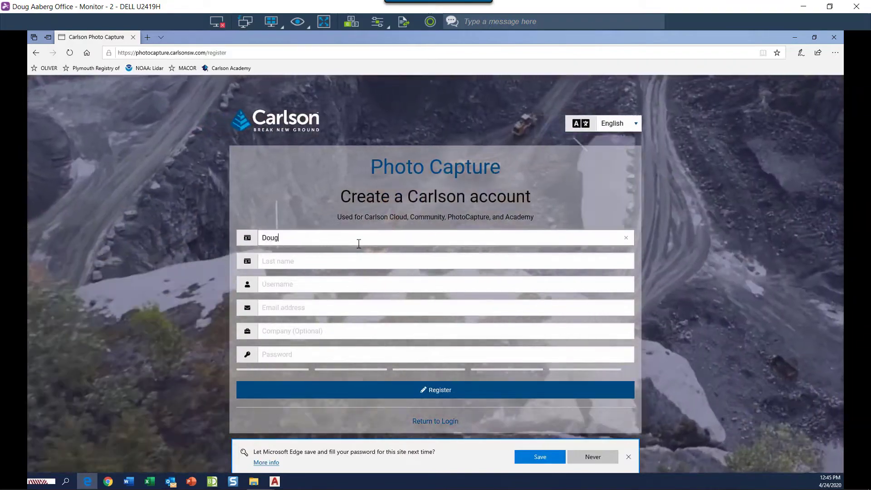
key("Tab")
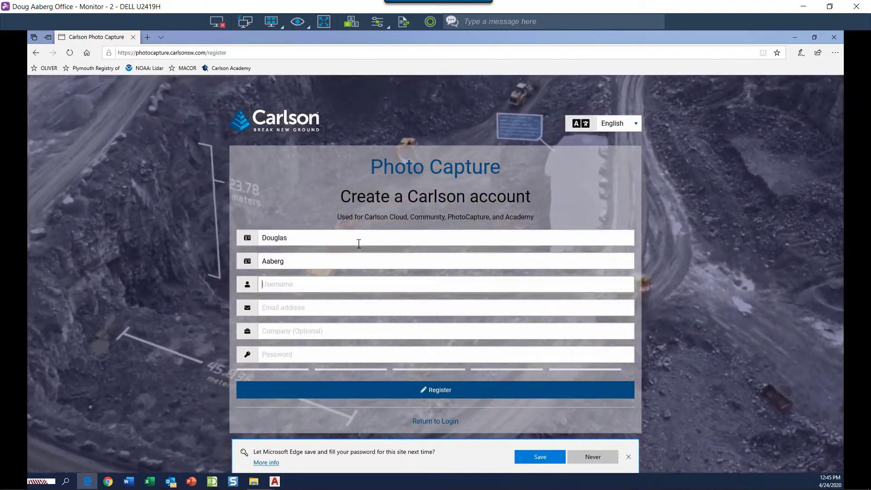
key("Tab")
left_click(323, 307)
left_click(317, 331)
- Enter the company name, then launch PhotoCapture and start a new project
type("Merrill Engineers and Land Surveyors")
left_click(320, 354)
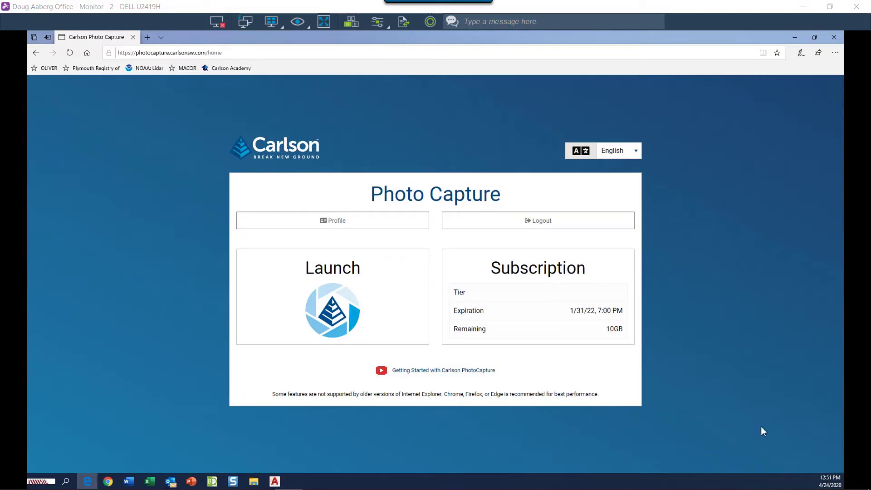
left_click(328, 313)
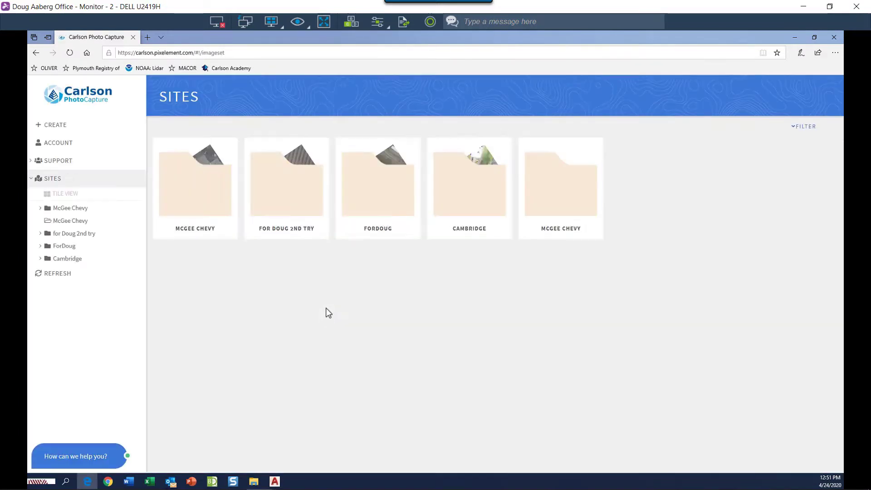
left_click(52, 127)
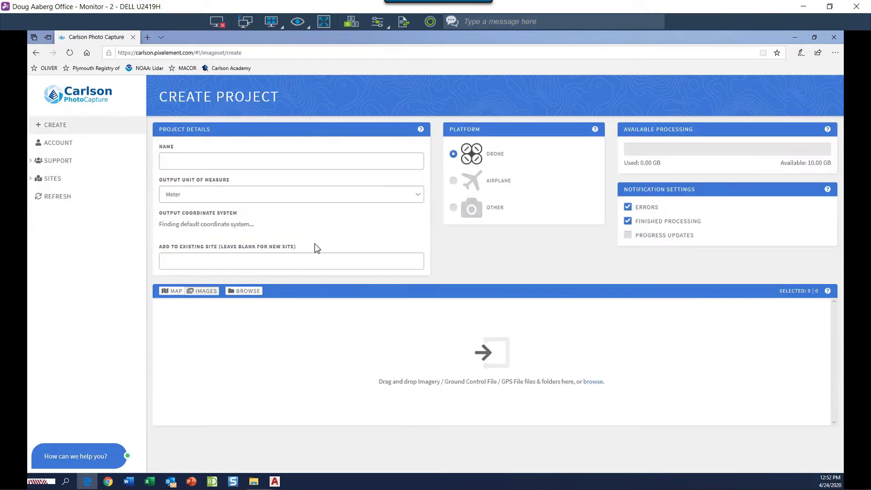
- Name the project JN 20-034 with US survey foot output units
left_click(279, 162)
type("JN 20-034")
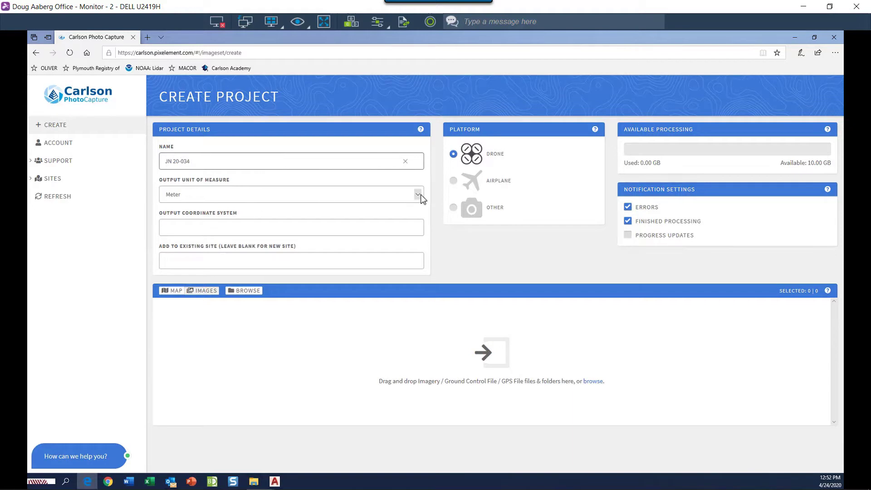
left_click(418, 194)
left_click(203, 213)
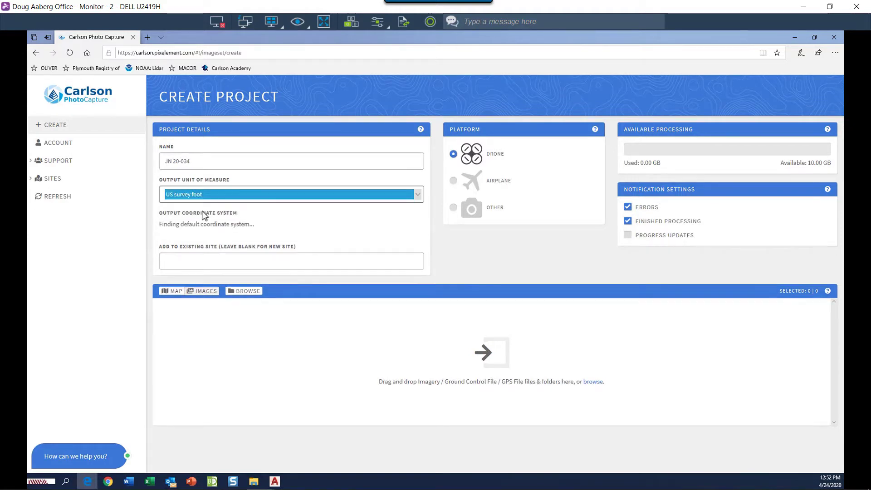
- Set the output coordinate system to Massachusetts Mainland (ftUS) NAD83 (EPSG:2249)
left_click(250, 234)
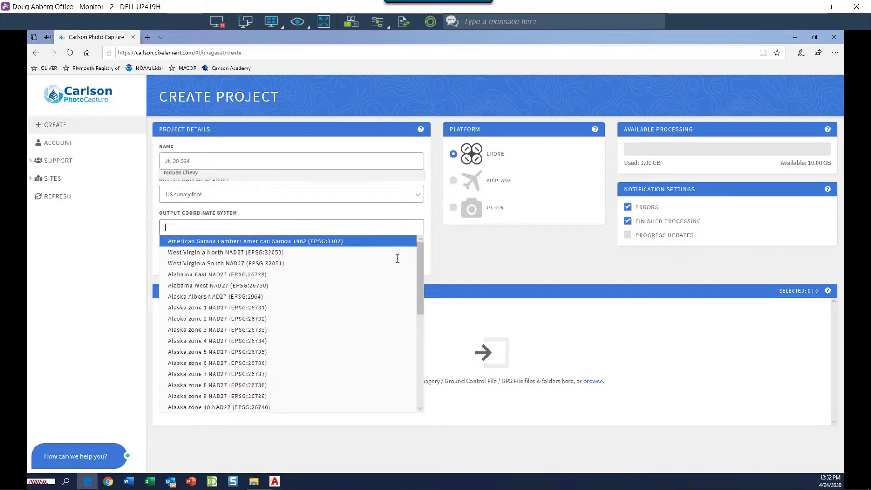
type("ma")
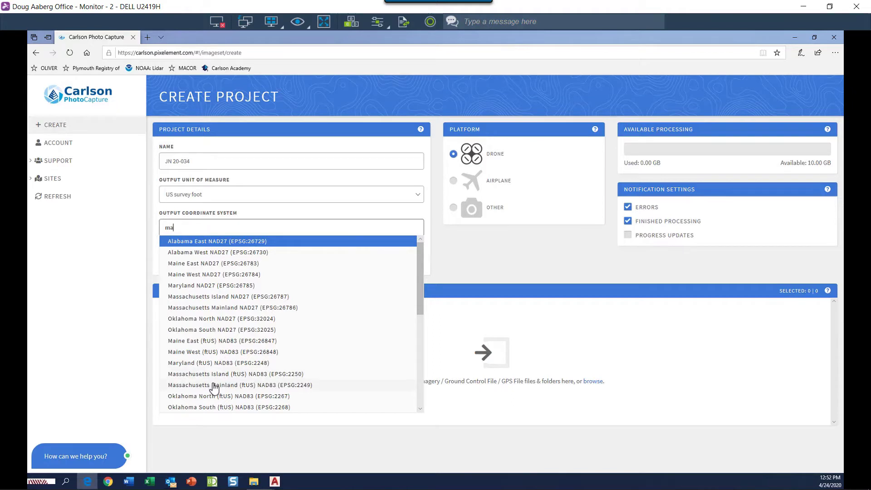
left_click(268, 390)
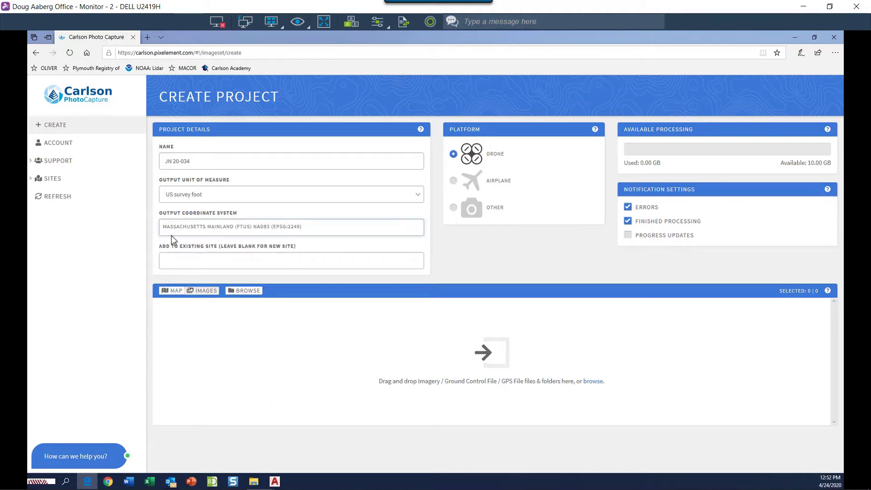
left_click(301, 251)
- Drag all 295 aerial JPGs from H:\20-034\Survey\Aerial Images\150 Ft into the project
key("alt+Tab")
left_click(258, 206)
type("20-023")
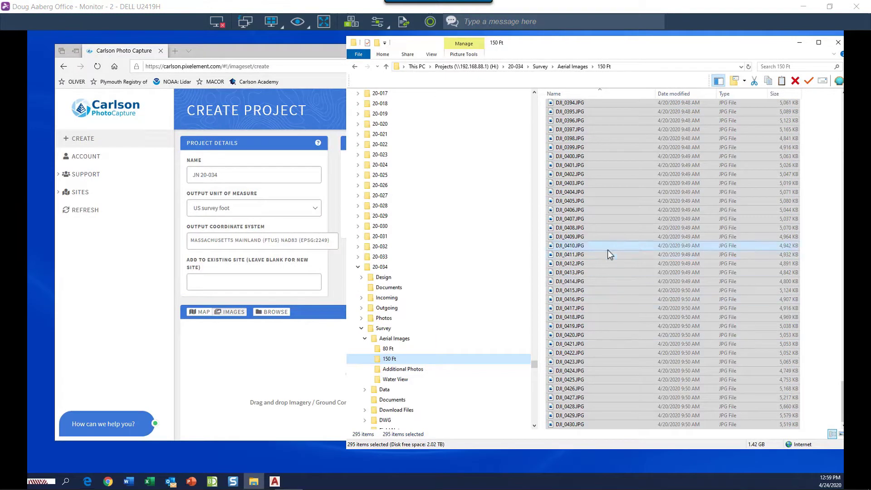
left_click_drag(608, 249, 257, 361)
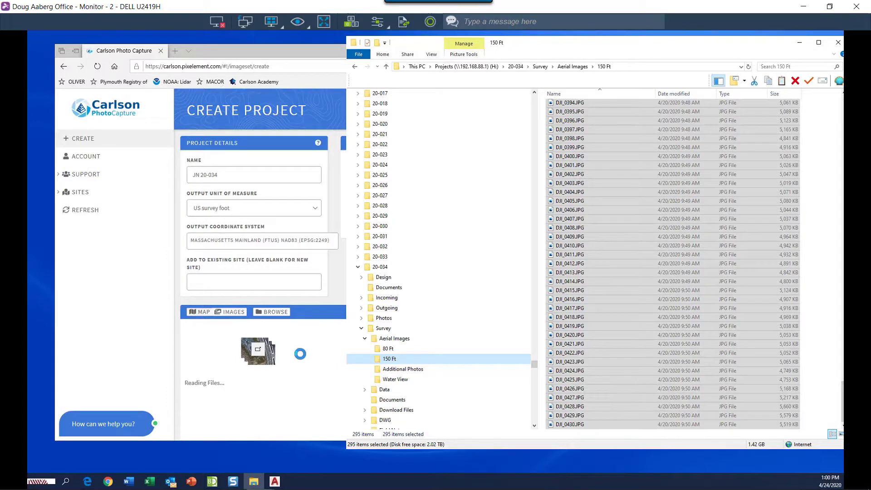
key("super+Up")
- Zoom the project map in and out to inspect the 295 image locations and flight path
double_click(436, 42)
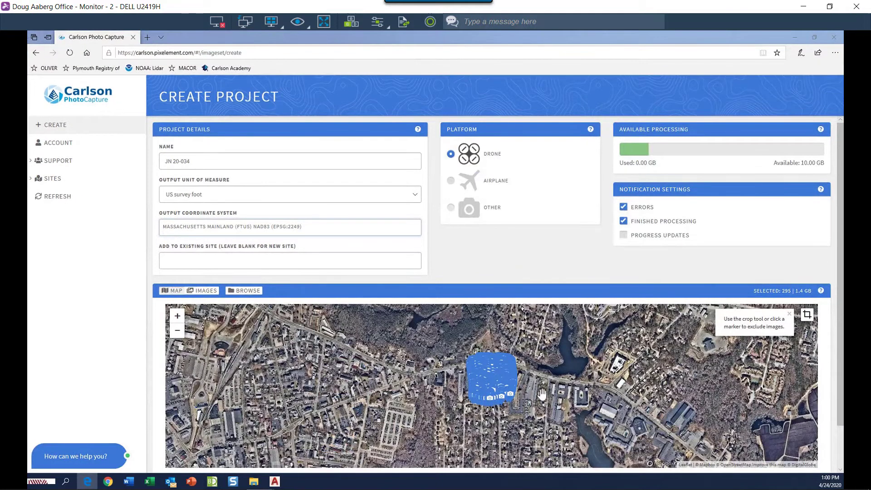
scroll(499, 388, "up", 5)
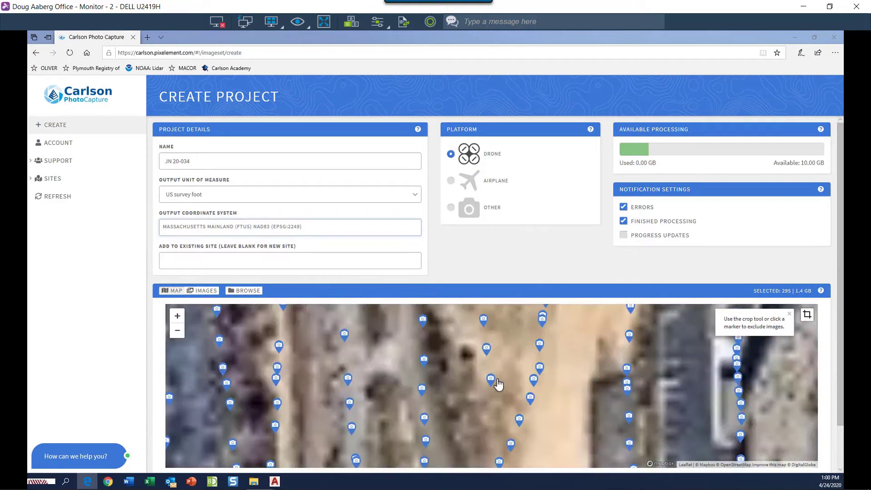
scroll(496, 382, "down", 4)
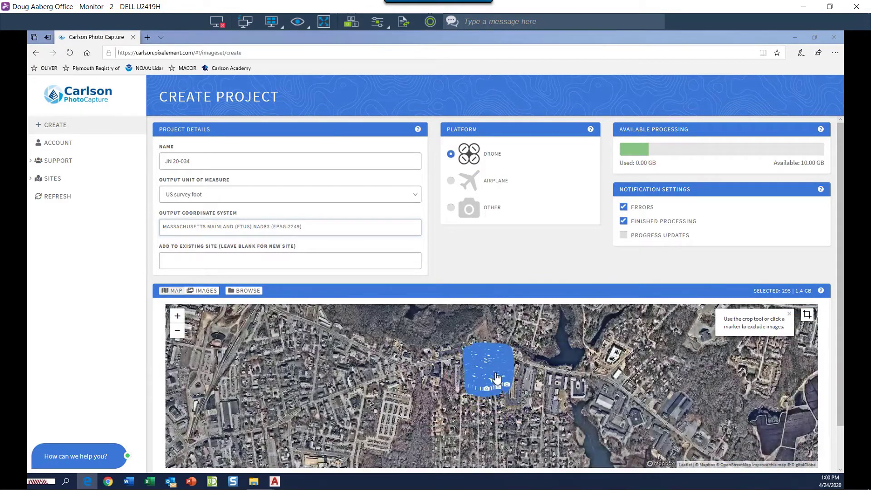
scroll(498, 370, "up", 2)
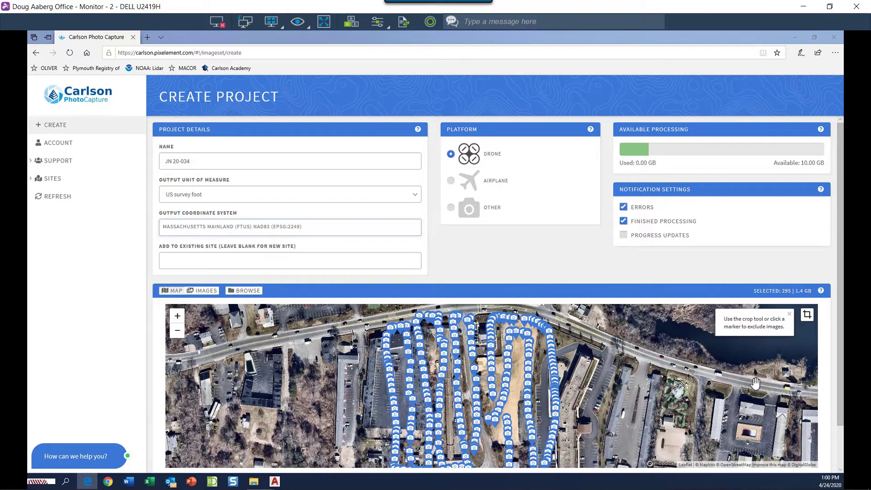
scroll(843, 405, "down", 2)
scroll(845, 431, "up", 2)
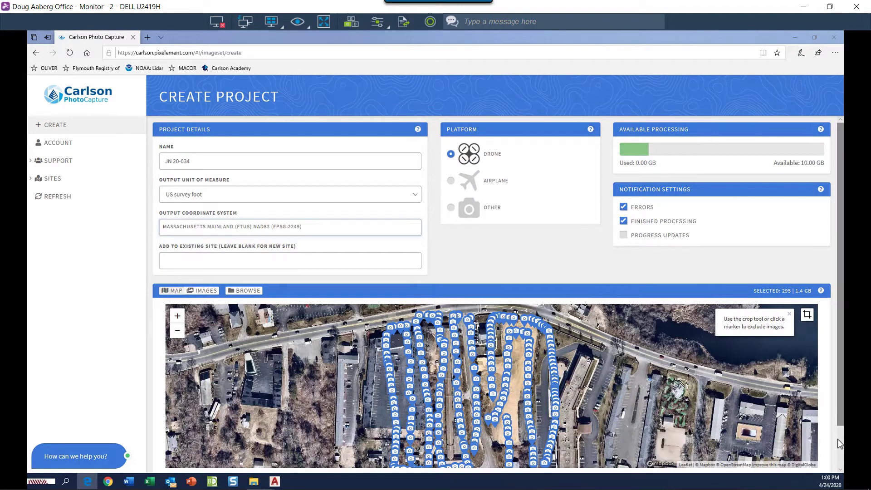
scroll(837, 442, "down", 2)
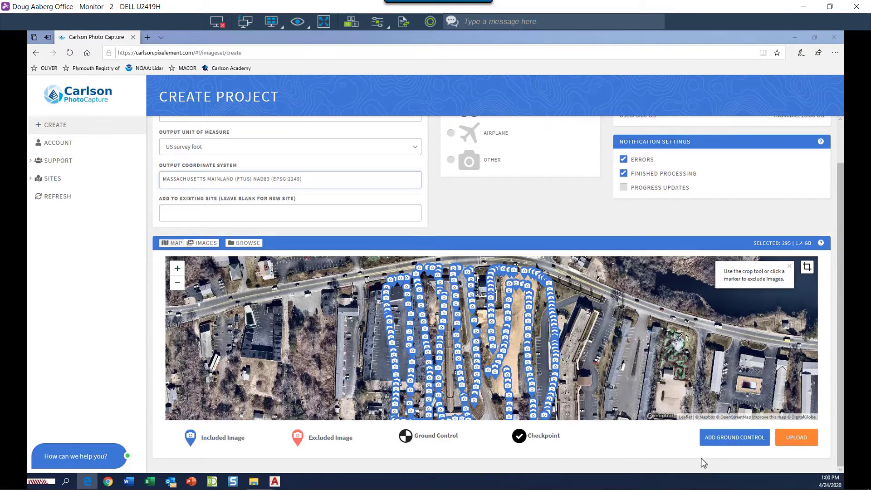
- Set ground control to US survey foot, Massachusetts Mainland NAD83(2011), and select 20-034.crd
left_click(716, 439)
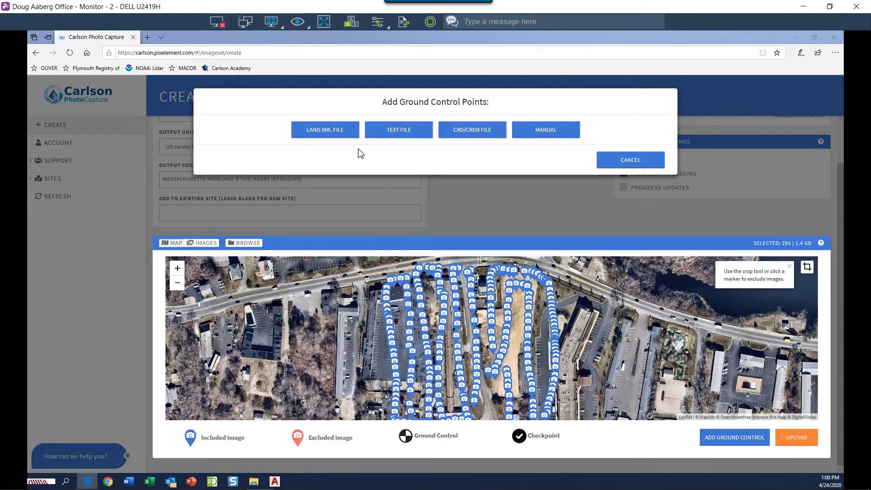
left_click(467, 137)
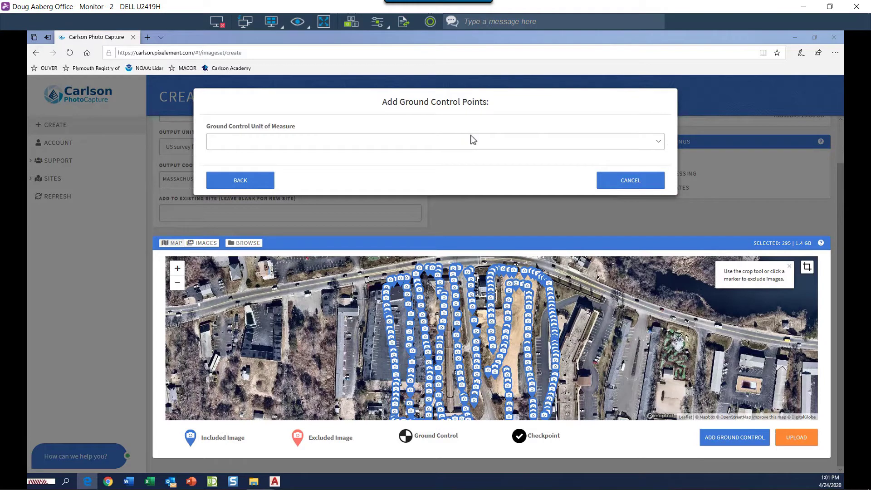
left_click(658, 141)
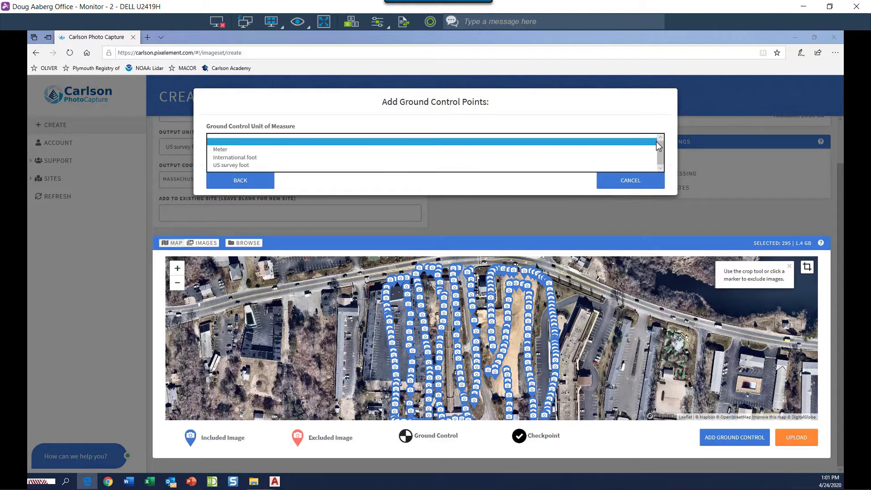
left_click(294, 165)
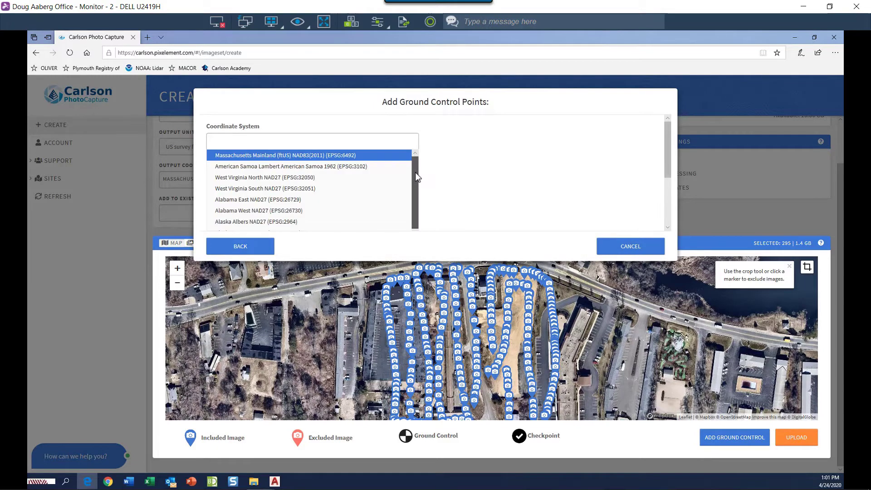
left_click(304, 157)
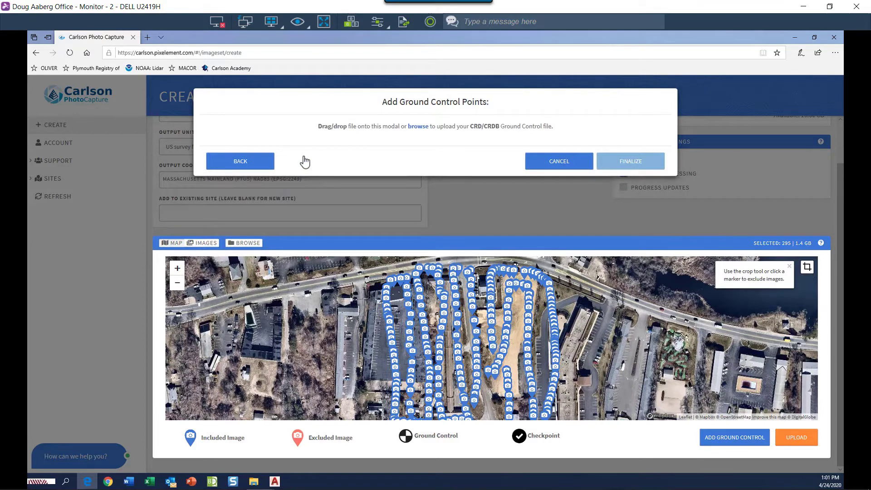
left_click(422, 129)
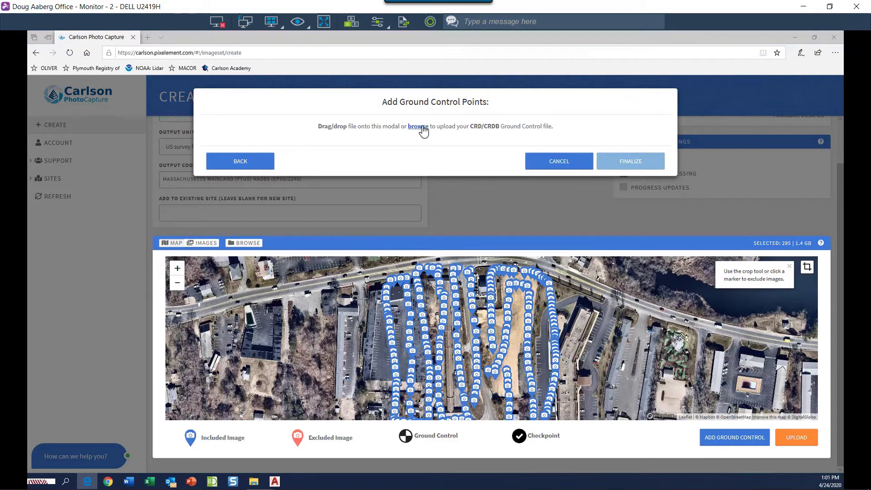
left_click(235, 99)
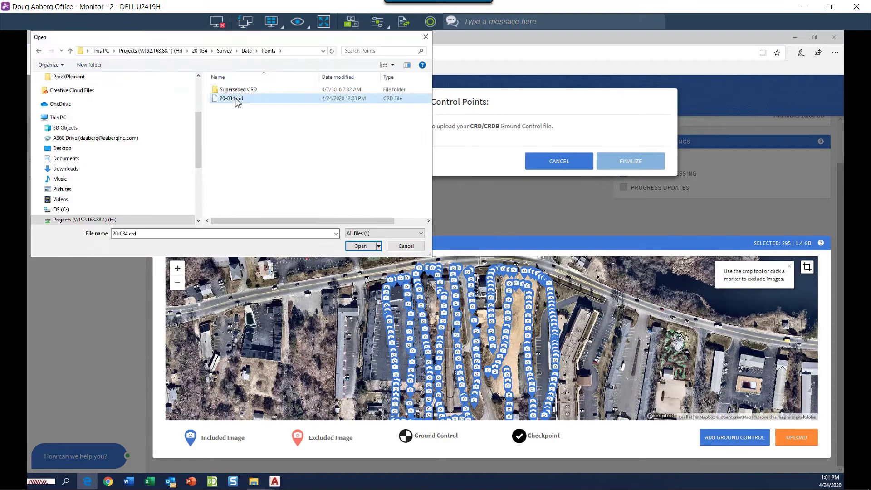
- Load 20-034.crd and mark points 1000 through 1005 as checkpoints
left_click(358, 246)
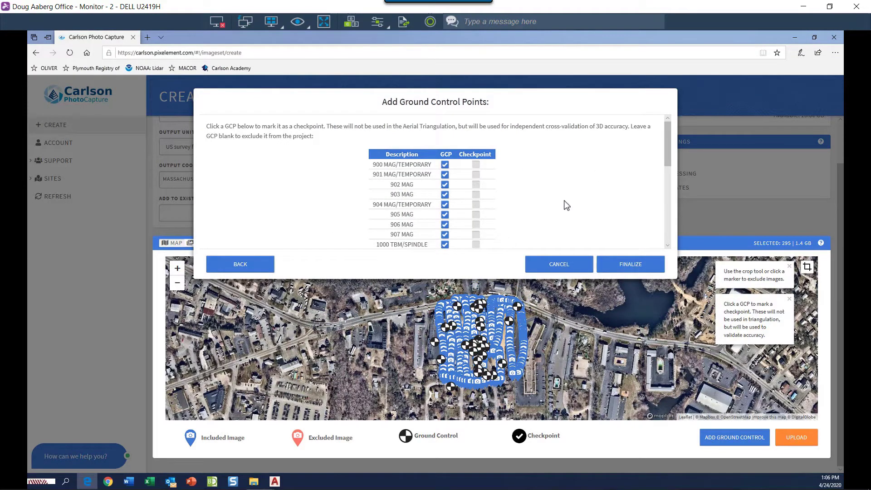
scroll(522, 200, "down", 2)
left_click(476, 175)
left_click(476, 185)
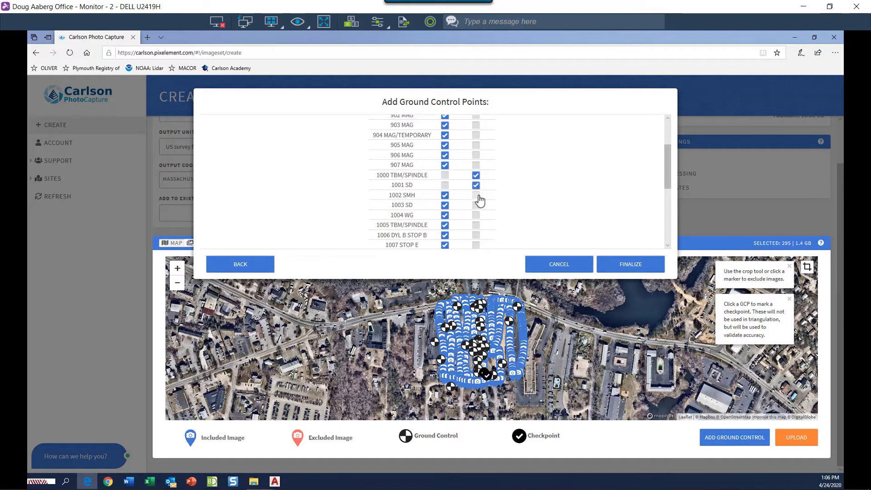
left_click(476, 195)
left_click(475, 205)
left_click(475, 215)
left_click_drag(666, 186, 668, 198)
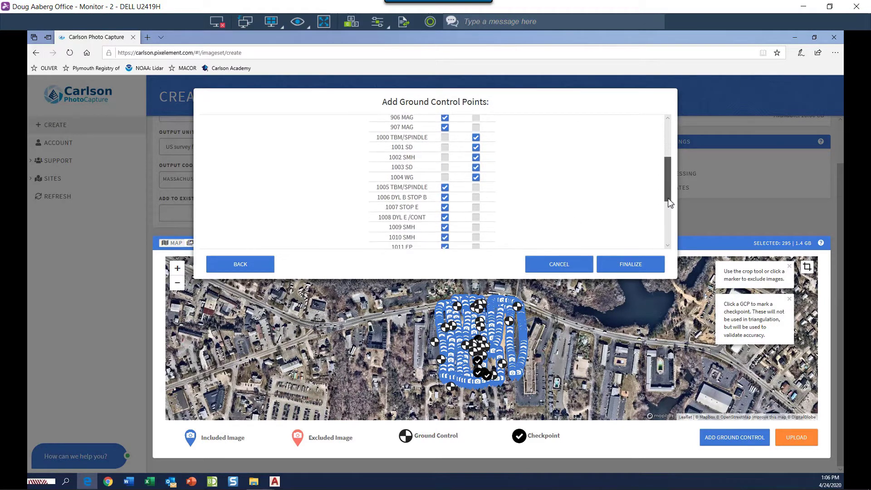
left_click(476, 188)
- Mark points 1009 through 1015 as checkpoints
scroll(474, 182, "down", 1)
left_click(476, 166)
left_click(476, 176)
left_click(476, 186)
left_click(475, 195)
left_click(476, 206)
left_click(475, 216)
left_click(475, 226)
- Mark points 1016 through 1022 as checkpoints
scroll(669, 230, "down", 1)
scroll(669, 230, "down", 1)
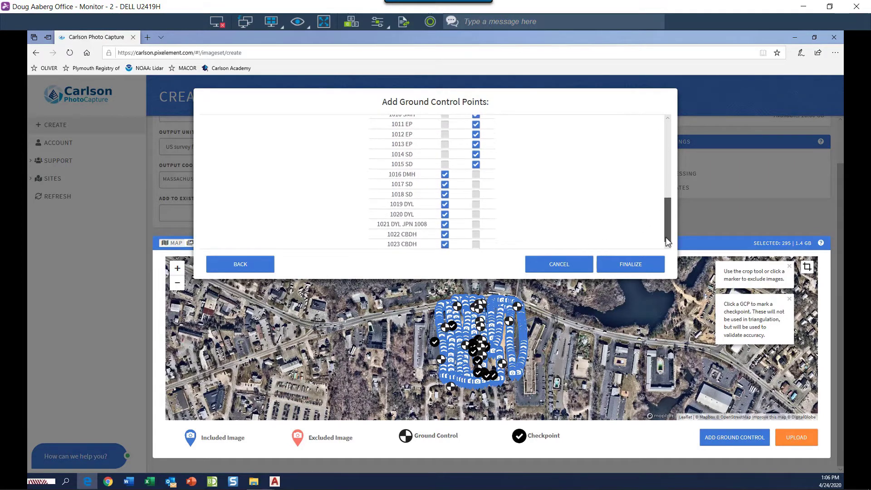
left_click(475, 174)
left_click(476, 184)
left_click(476, 195)
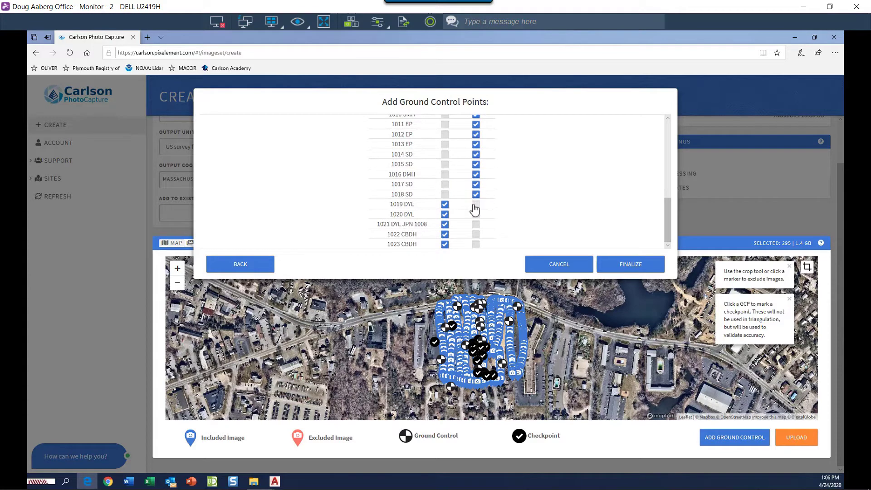
left_click(476, 204)
left_click(475, 214)
left_click(476, 224)
left_click(475, 234)
left_click_drag(668, 218, 668, 136)
- Finalize the control points, confirm them on the map, and create the project in Massachusetts Mainland, US Survey Feet
left_click(628, 262)
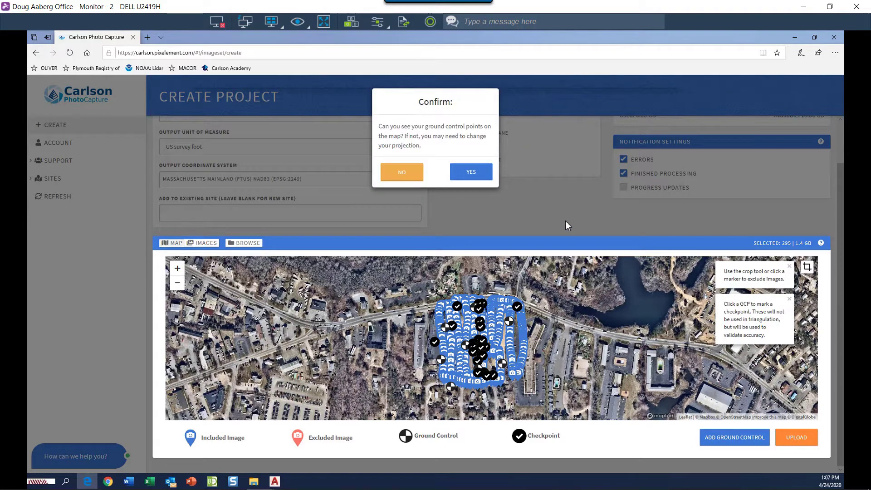
left_click(470, 172)
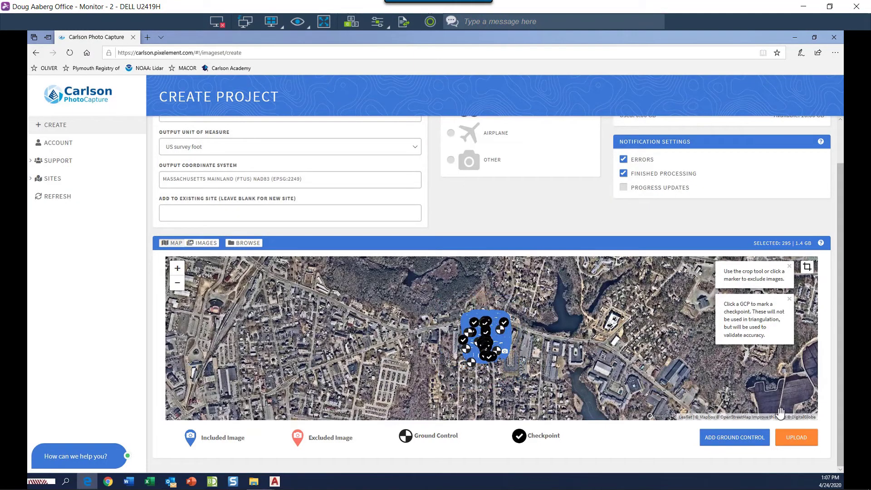
left_click(798, 441)
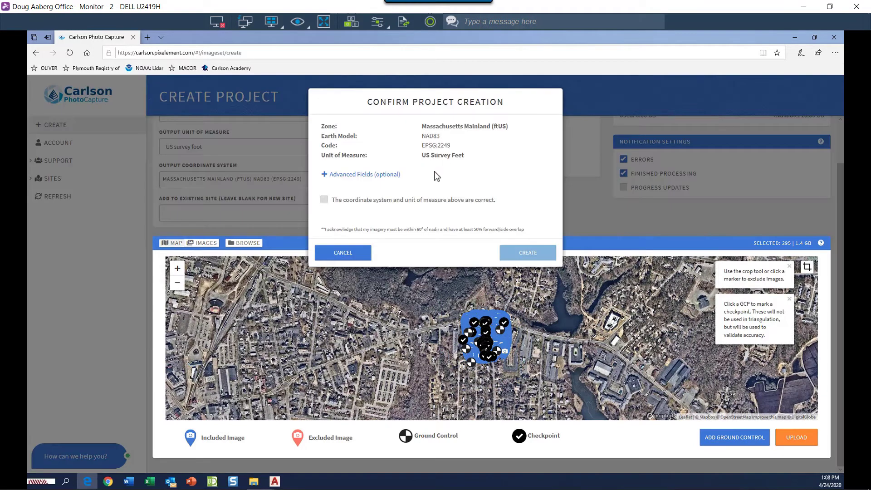
left_click(324, 201)
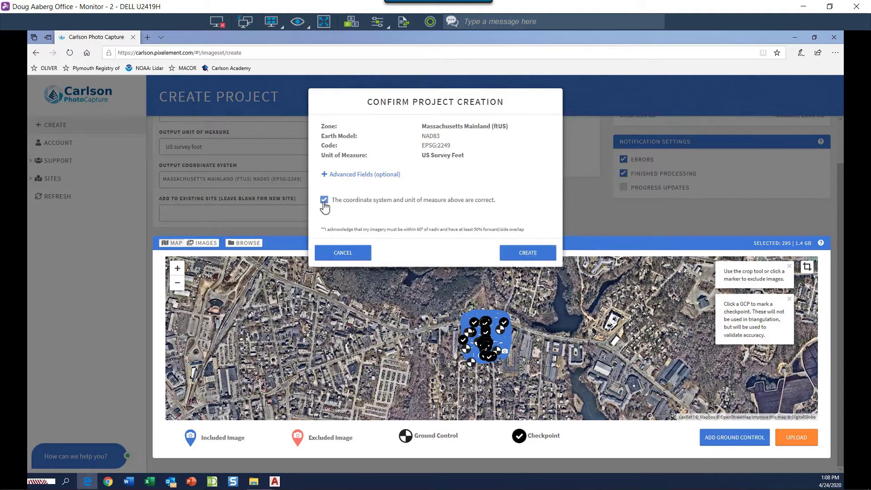
left_click(526, 255)
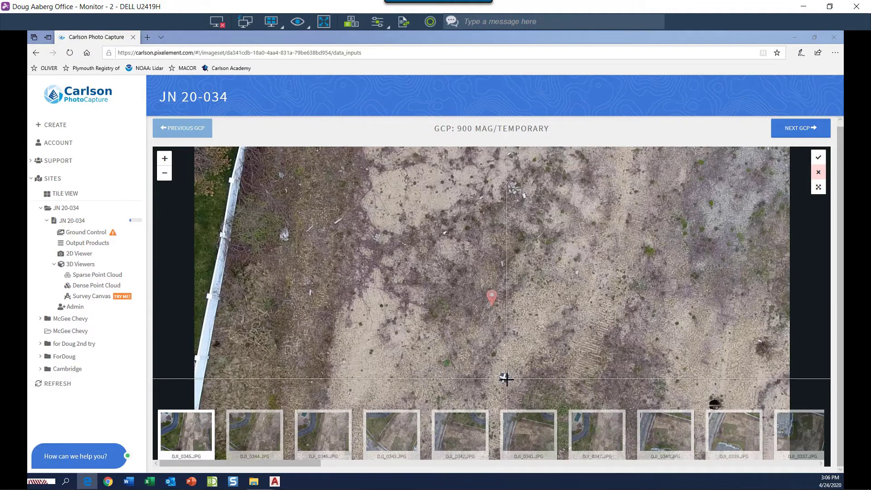
- Tag the GCP 900 target centre in photos DJI_0345, DJI_0344, DJI_0346 and DJI_0343
scroll(502, 380, "up", 3)
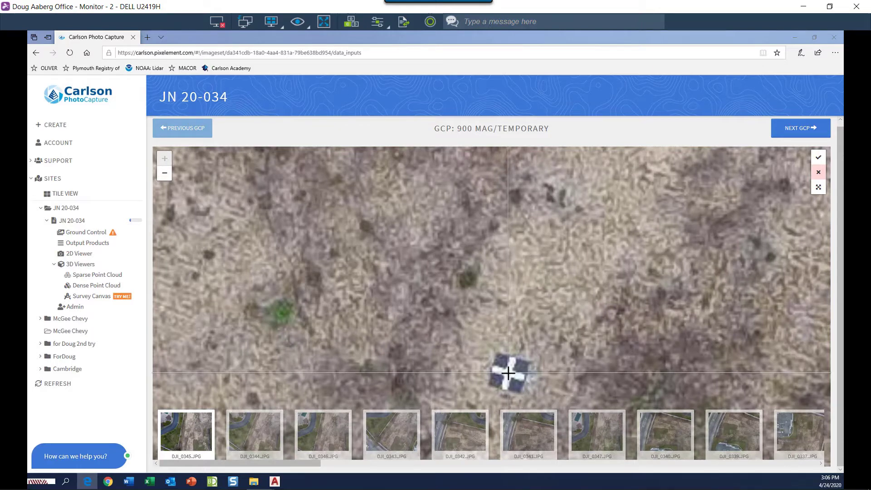
left_click(509, 373)
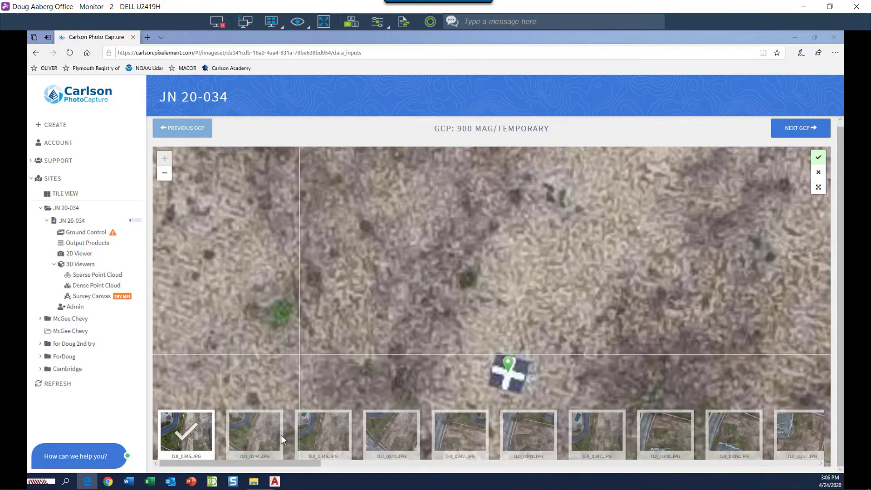
left_click(265, 449)
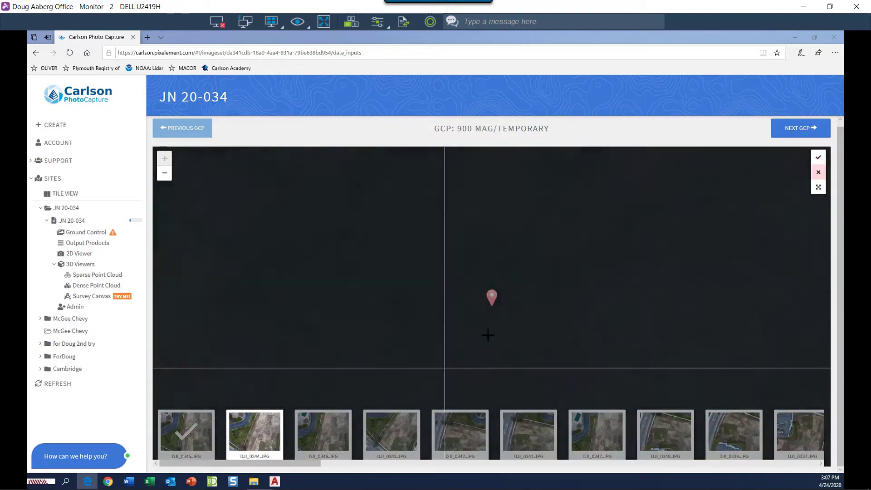
scroll(495, 283, "up", 1)
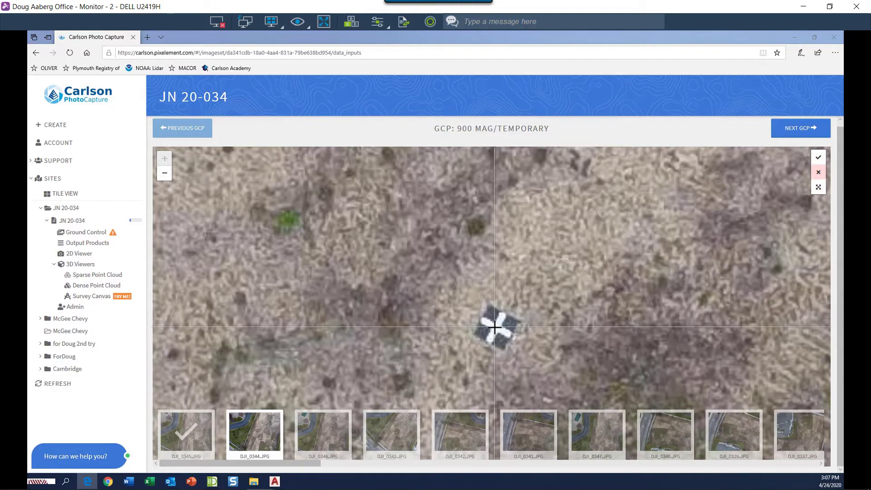
left_click(495, 326)
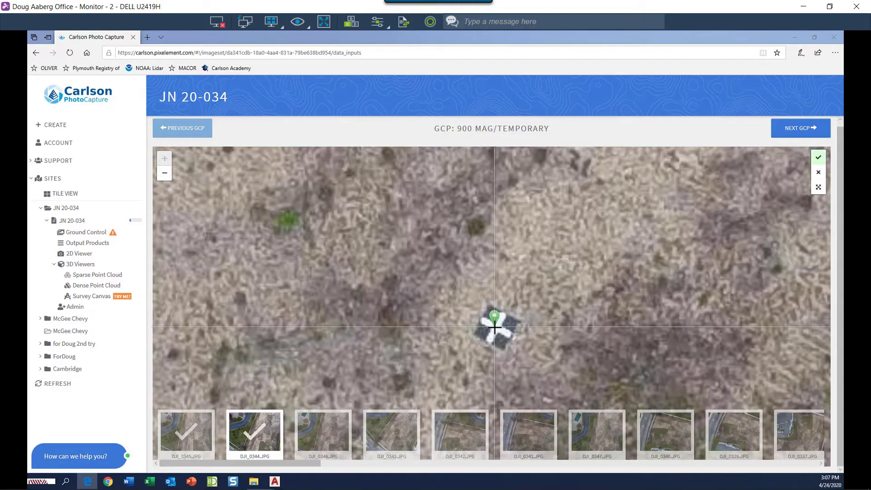
left_click(334, 436)
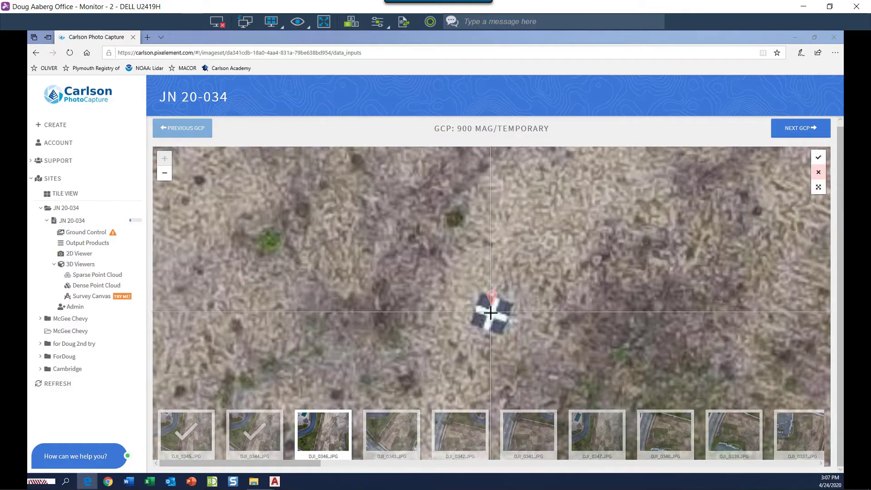
left_click(490, 313)
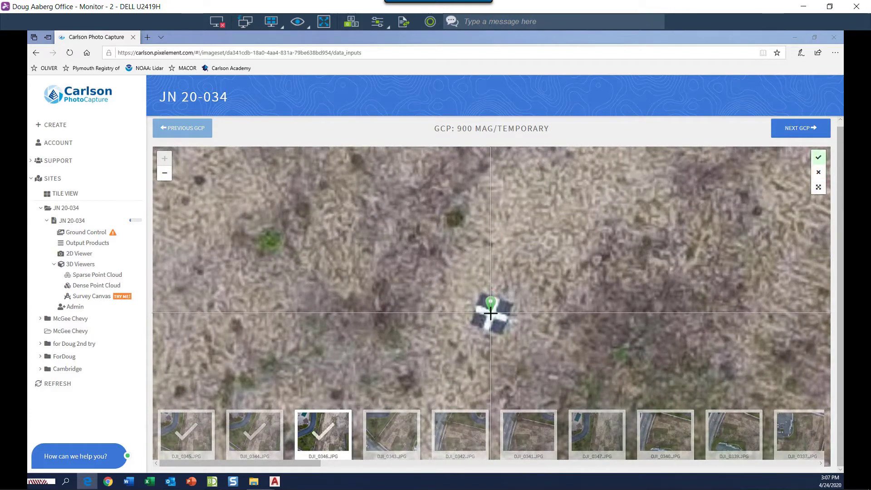
left_click(401, 436)
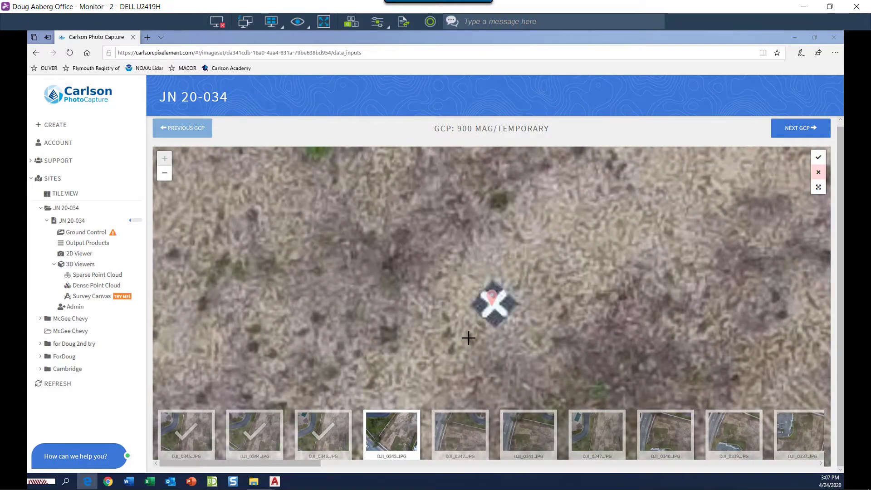
left_click(494, 300)
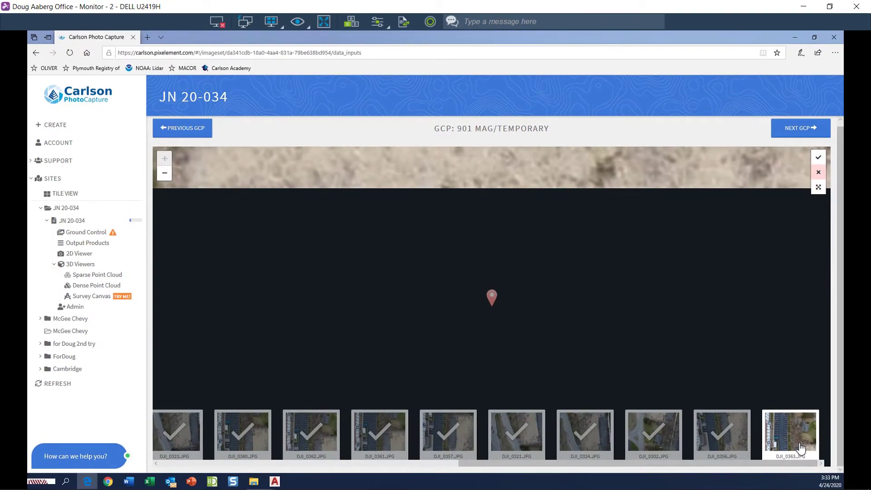
- Advance to checkpoint 1001 SD, tag its drain grate, and load photo DJI_0166
left_click(797, 135)
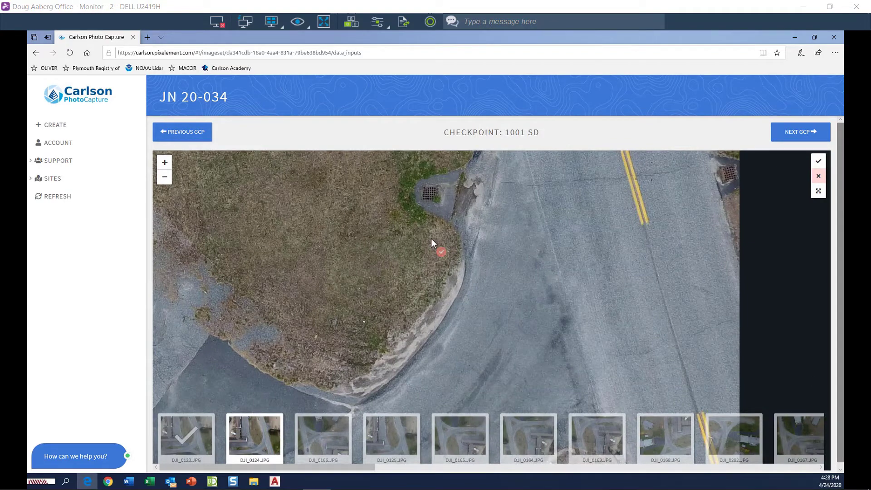
left_click(429, 196)
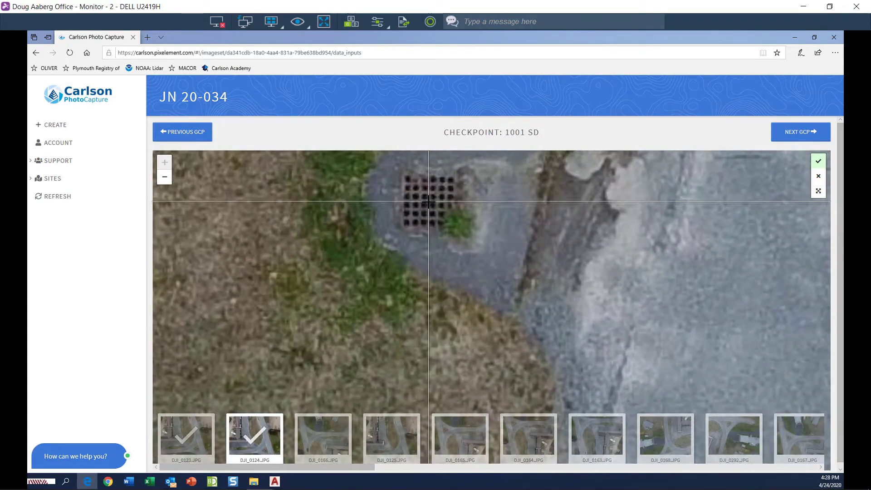
left_click(334, 443)
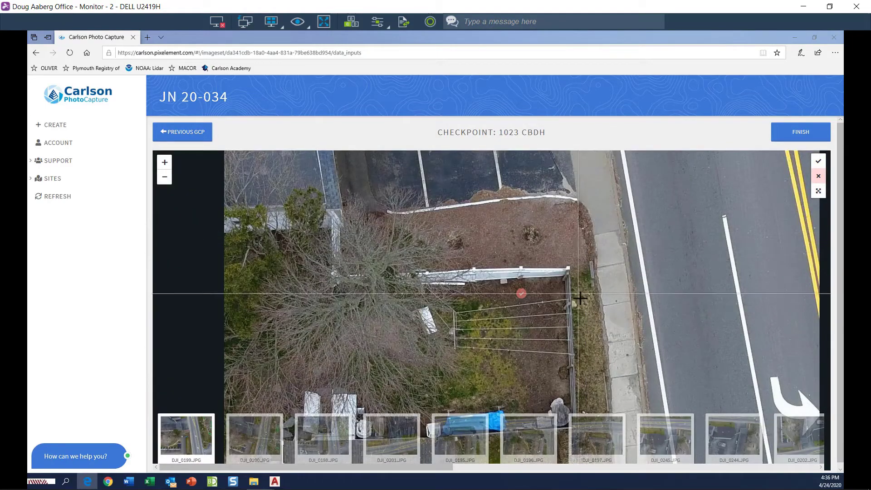
scroll(581, 301, "up", 5)
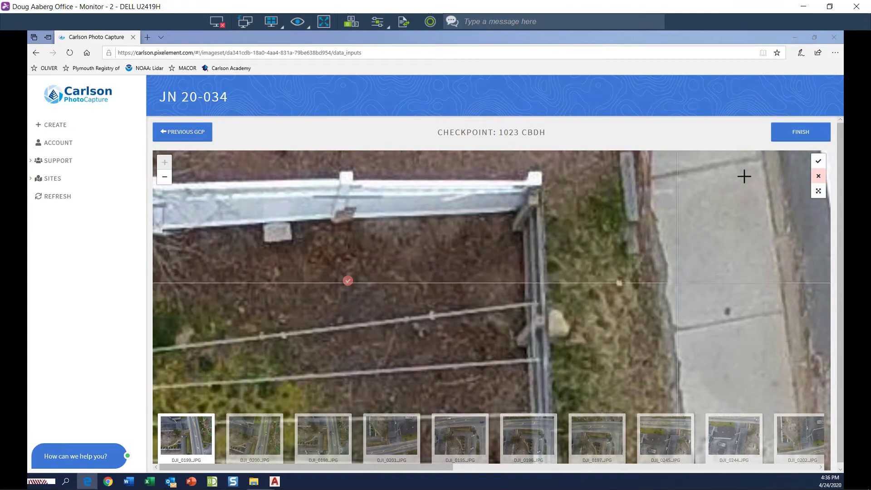
- Finish tagging, accept the low-correction warning, and apply the GCP corrections to reprocess JN 20-034
left_click(801, 132)
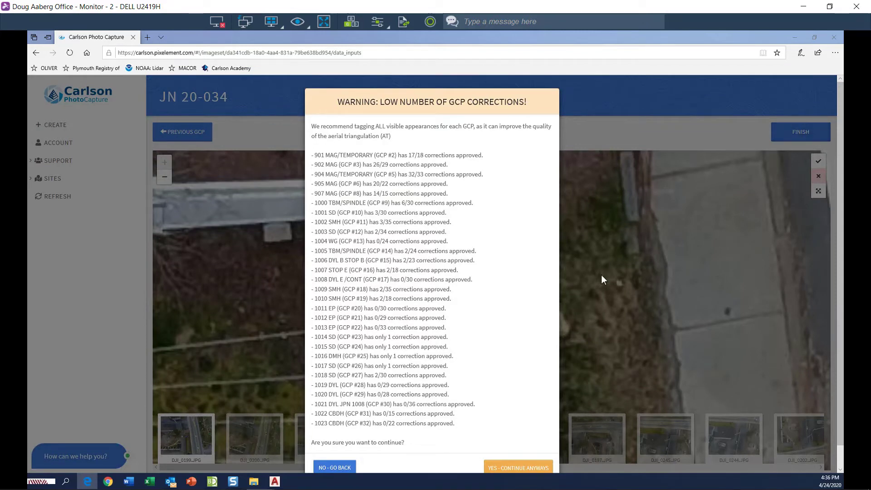
left_click(528, 468)
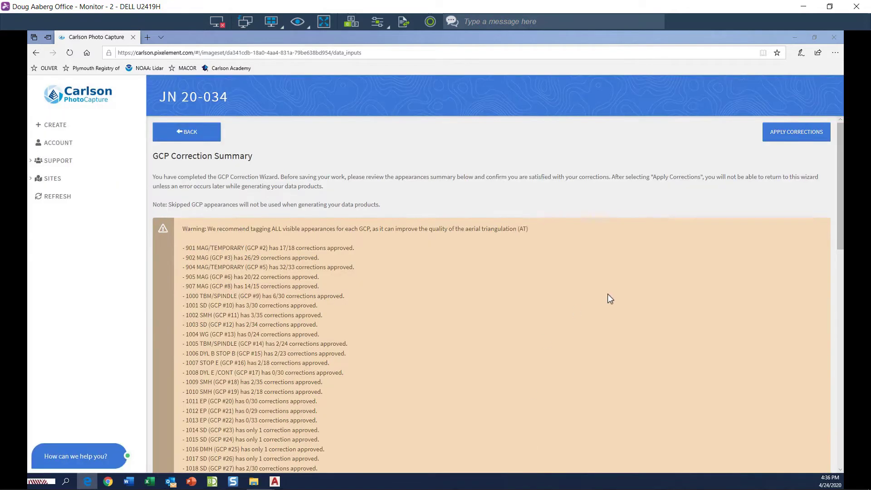
left_click(787, 136)
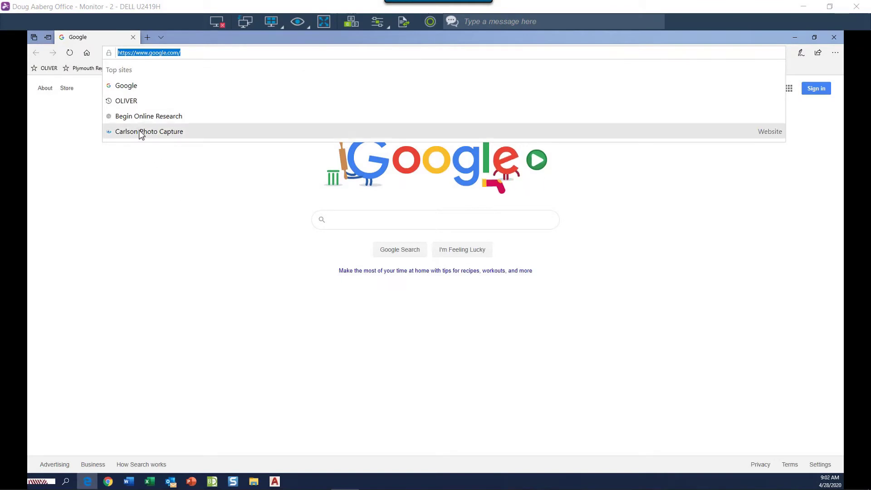
- From the browser's top sites, open Carlson Photo Capture and show project JN 20-034's Output Products
left_click(141, 132)
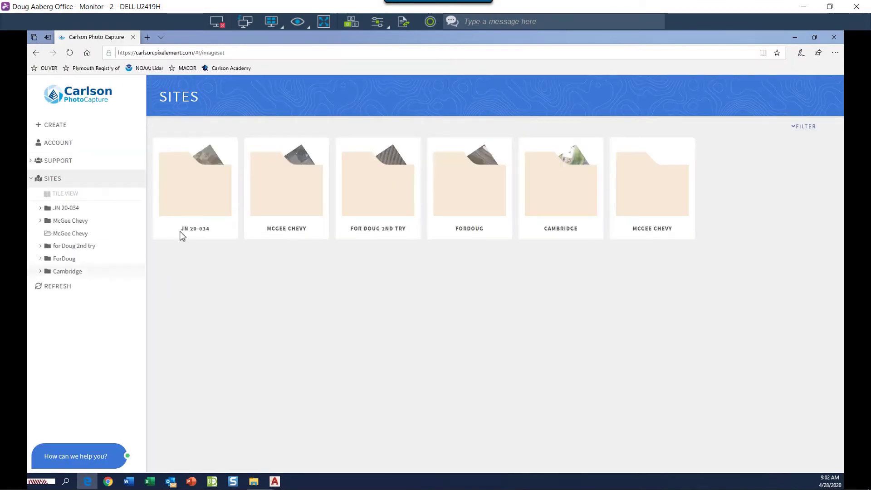
double_click(192, 201)
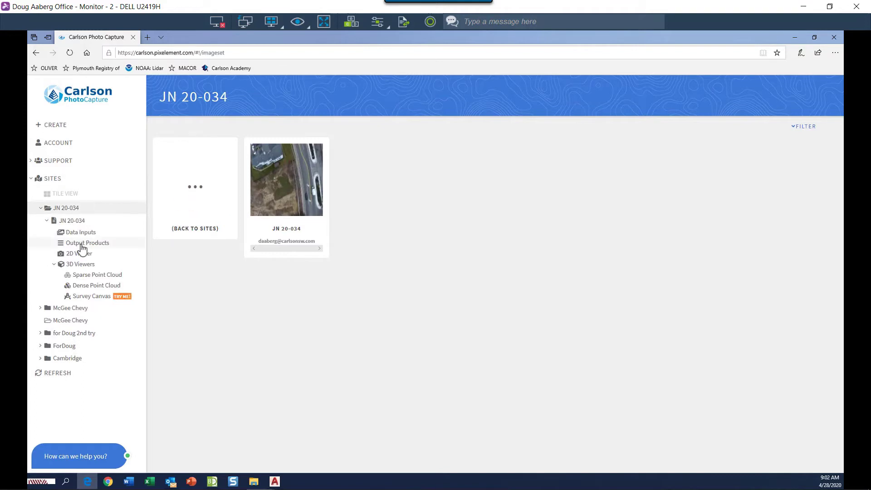
left_click(88, 243)
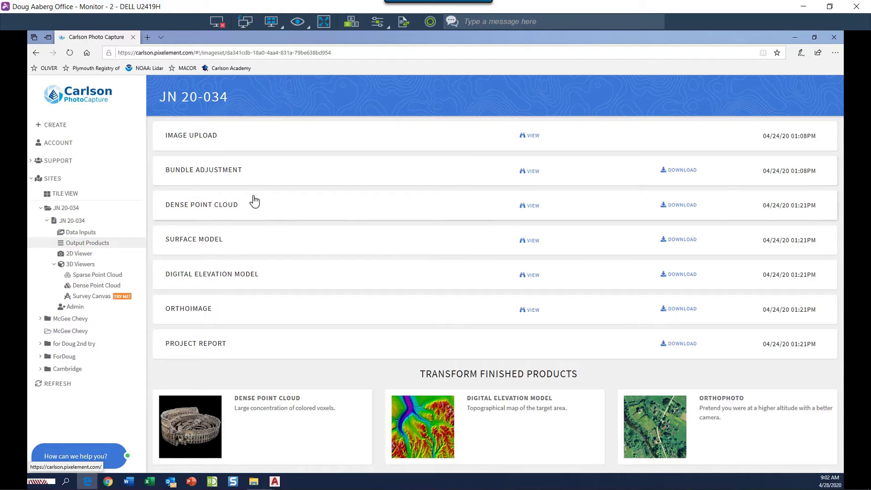
left_click(529, 173)
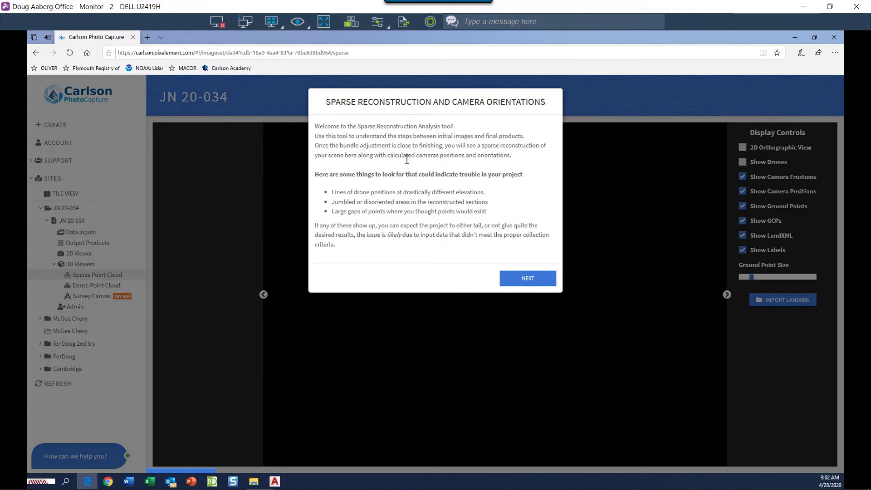
left_click(529, 281)
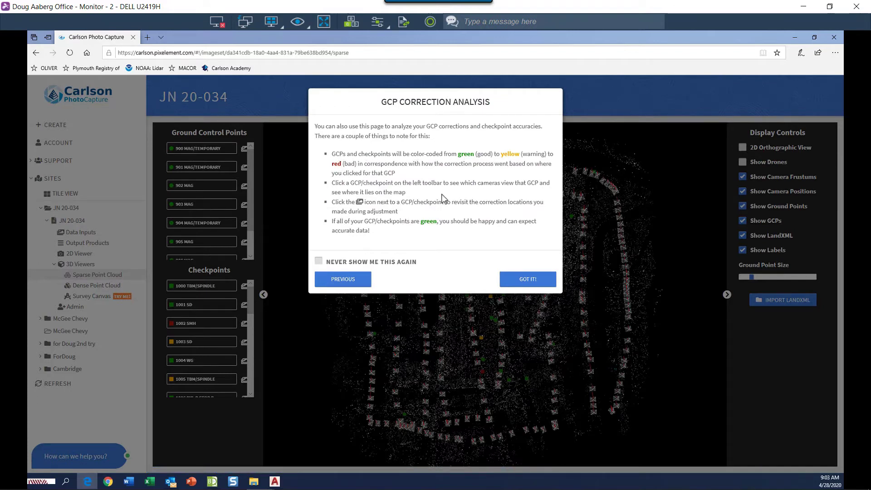
left_click(530, 280)
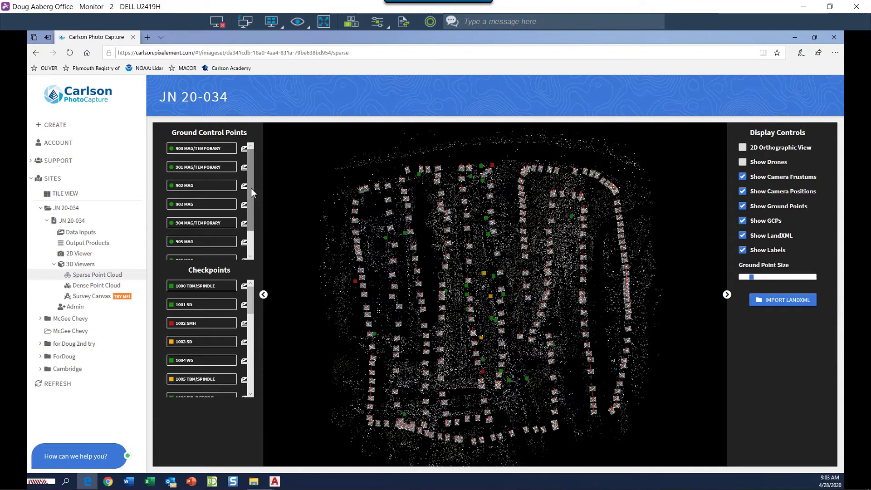
mouse_move(251, 180)
left_mouse_down()
mouse_move(252, 214)
mouse_move(255, 165)
left_mouse_up()
left_click(202, 149)
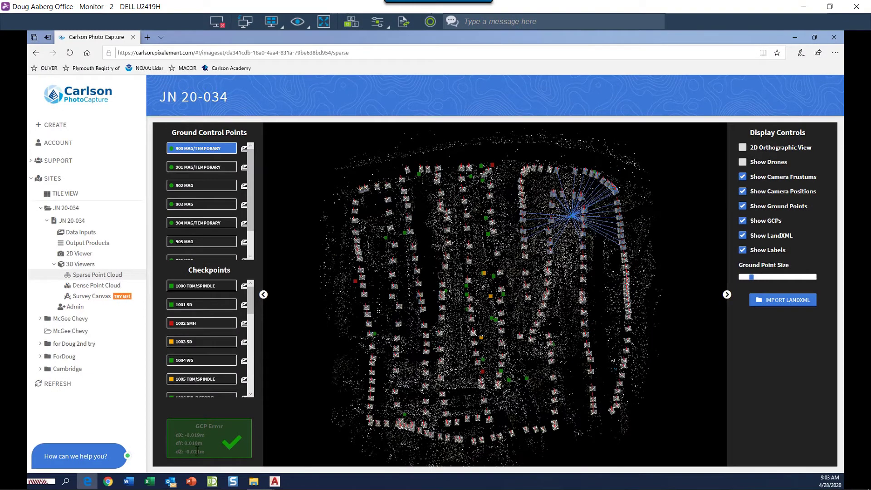
left_click(194, 324)
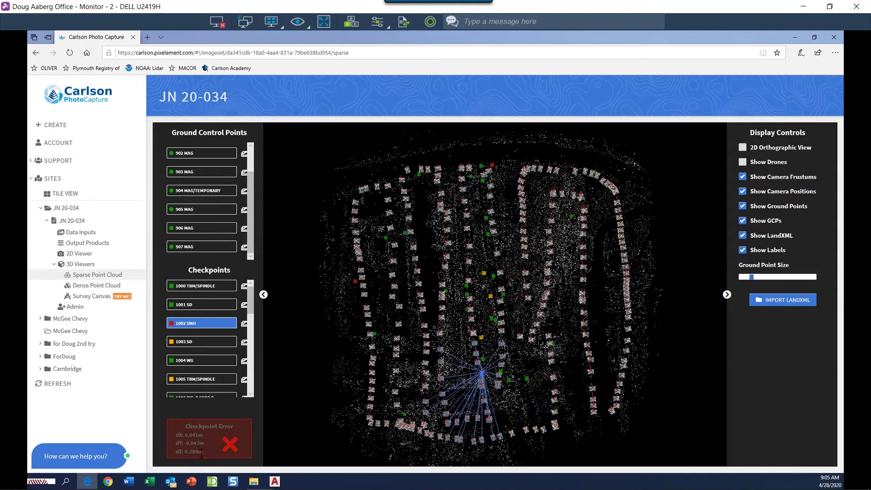
left_click(76, 243)
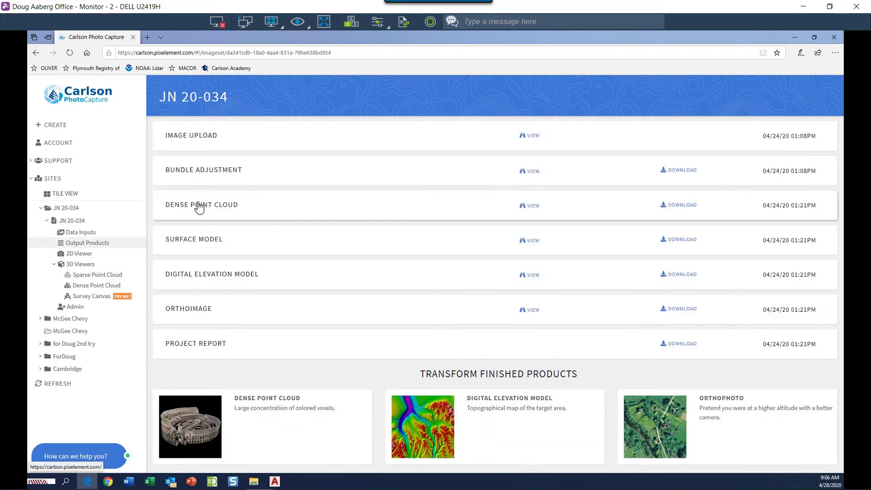
left_click(530, 207)
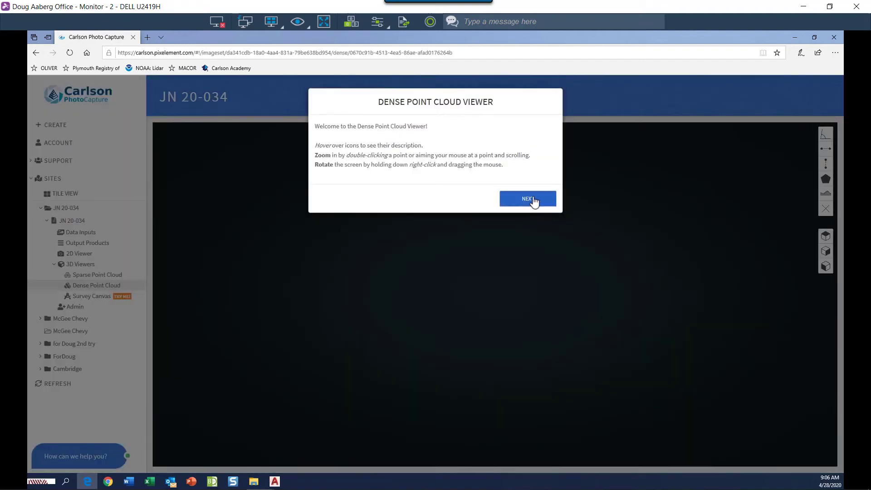
left_click(534, 202)
left_click(529, 229)
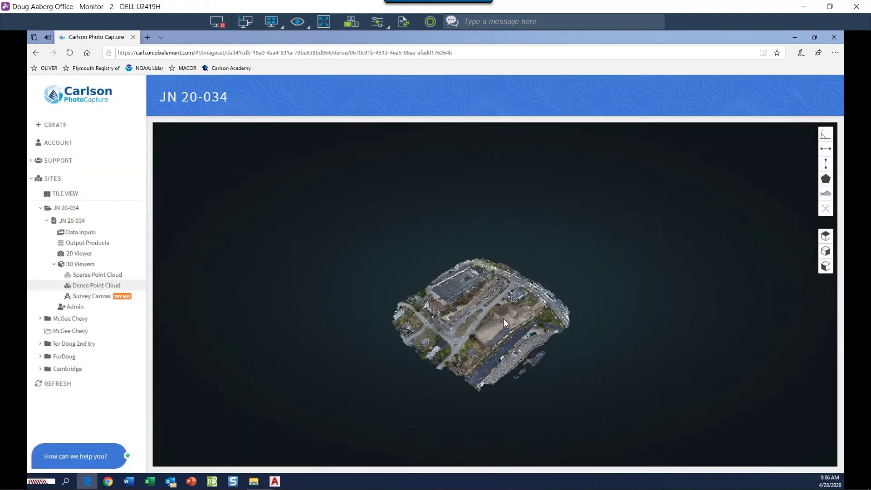
scroll(502, 315, "up", 5)
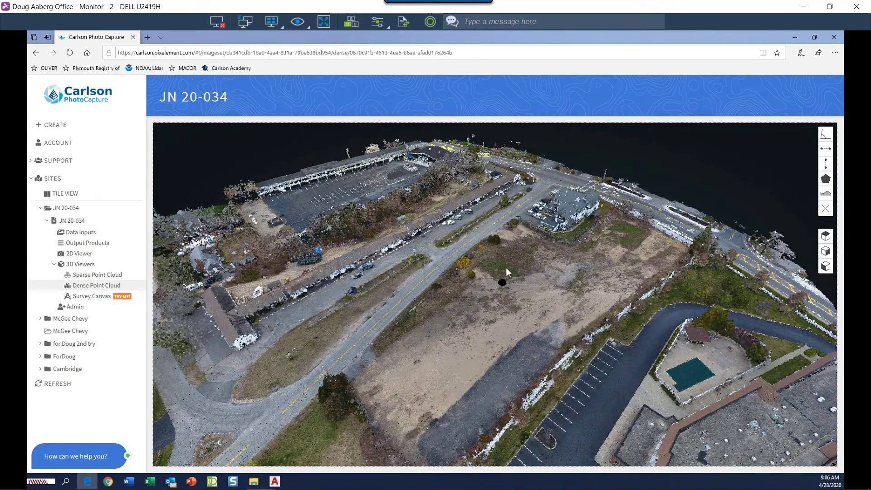
mouse_move(507, 261)
left_mouse_down()
mouse_move(428, 236)
mouse_move(407, 248)
mouse_move(552, 279)
mouse_move(585, 273)
mouse_move(629, 364)
mouse_move(525, 393)
mouse_move(445, 364)
mouse_move(429, 278)
mouse_move(447, 249)
mouse_move(487, 233)
left_mouse_up()
left_click(86, 243)
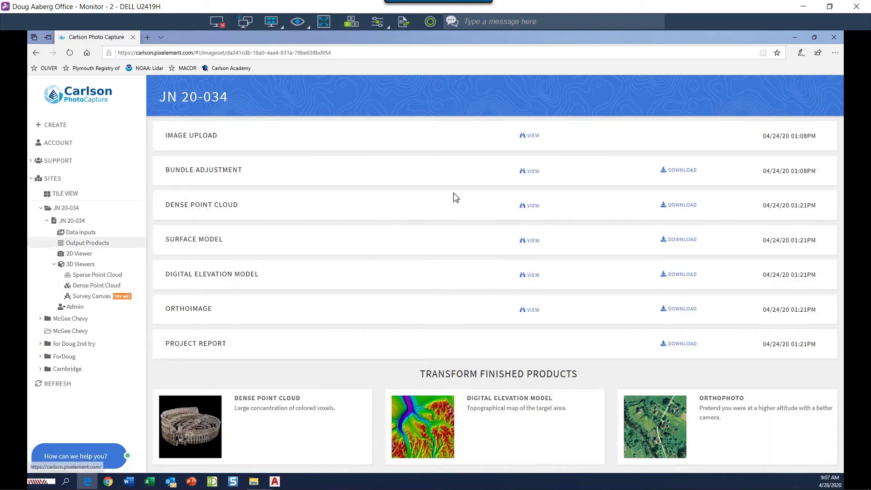
- Open the Survey Canvas, dismiss its tutorial, and tilt the site map into an oblique 3-D view
left_click(531, 206)
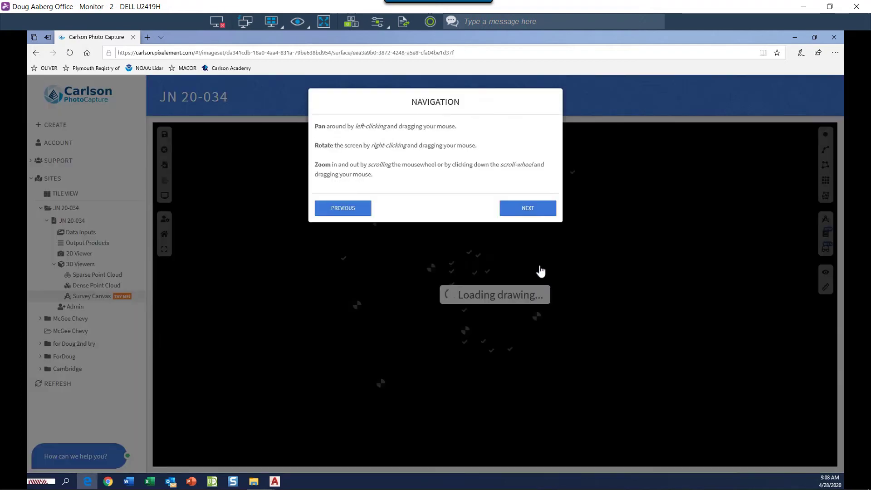
left_click(542, 209)
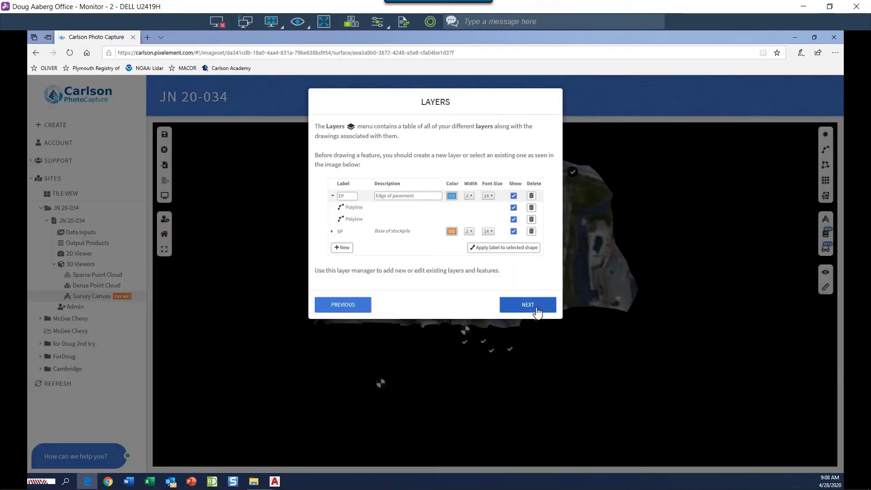
left_click(537, 306)
left_click(532, 285)
left_click(527, 271)
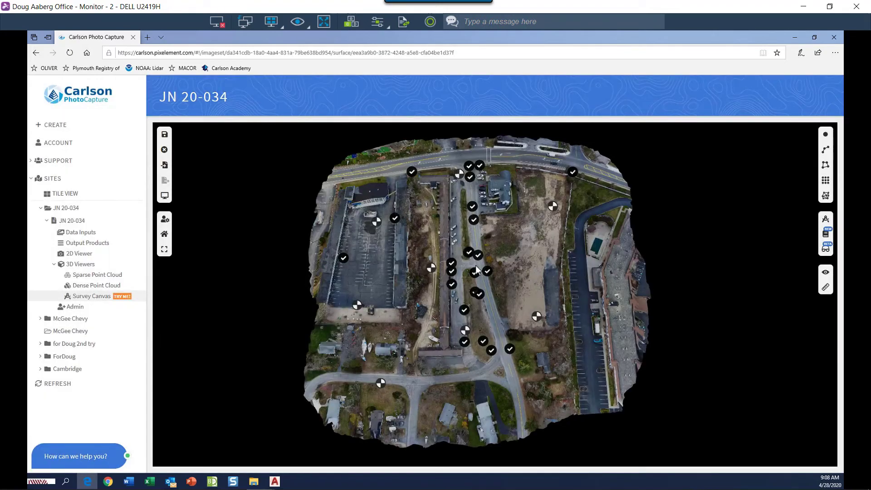
scroll(471, 269, "up", 5)
scroll(470, 267, "down", 8)
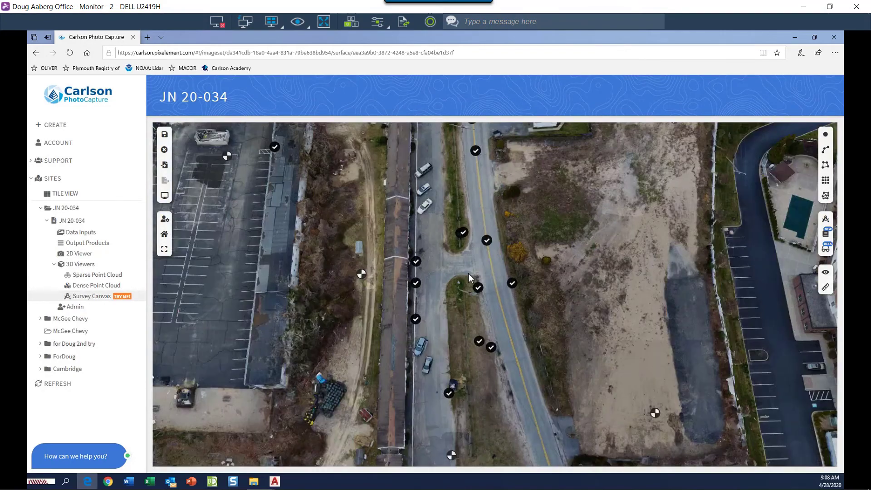
left_click_drag(463, 256, 346, 190)
scroll(390, 235, "up", 6)
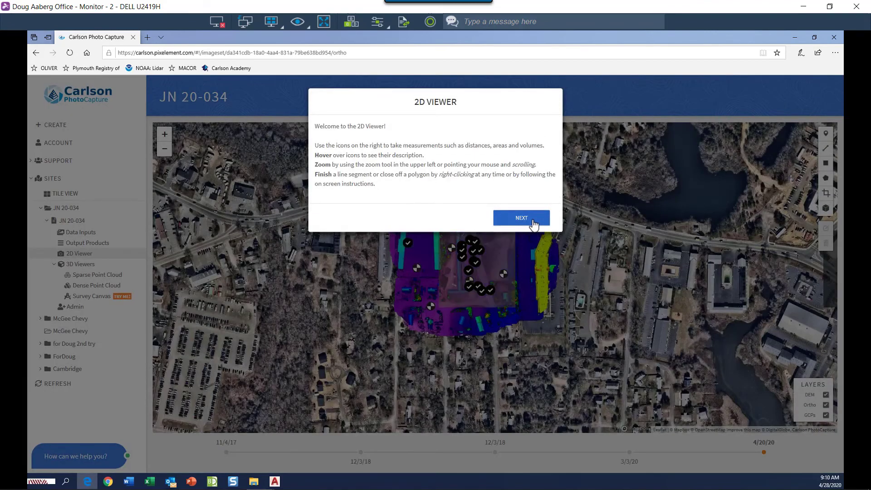
- Dismiss the 2D Viewer tutorial, then zoom and pan the orthoimage across the site
left_click(532, 221)
left_click(536, 229)
left_click(535, 219)
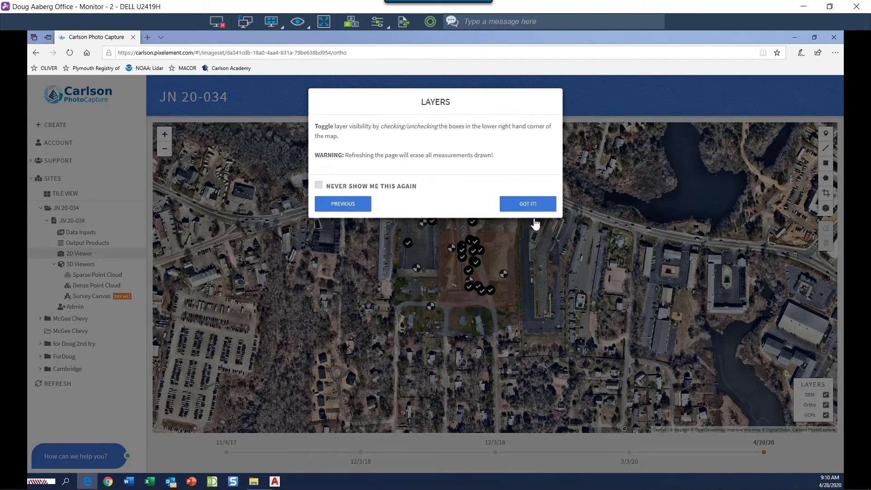
left_click(534, 211)
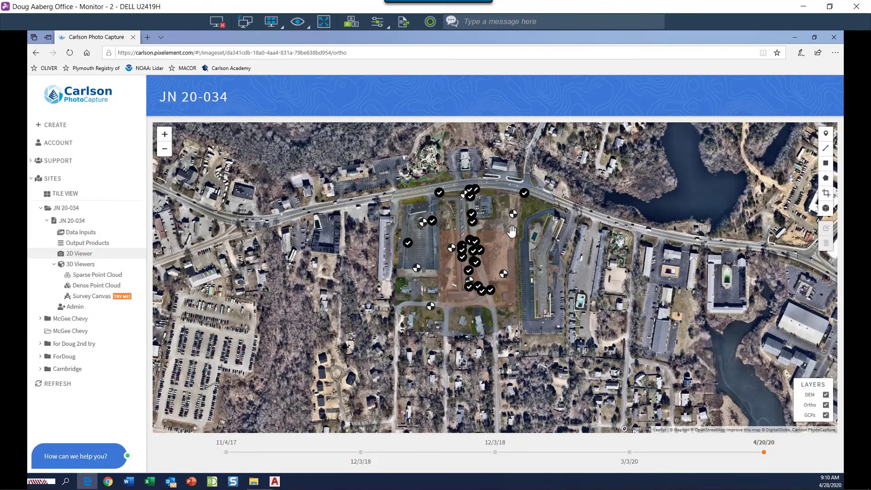
scroll(512, 232, "up", 2)
left_click_drag(482, 277, 451, 249)
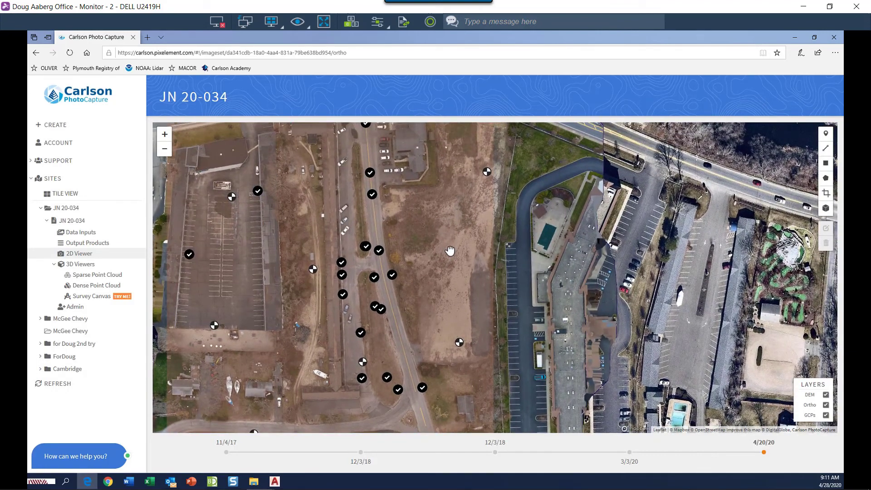
scroll(450, 251, "down", 2)
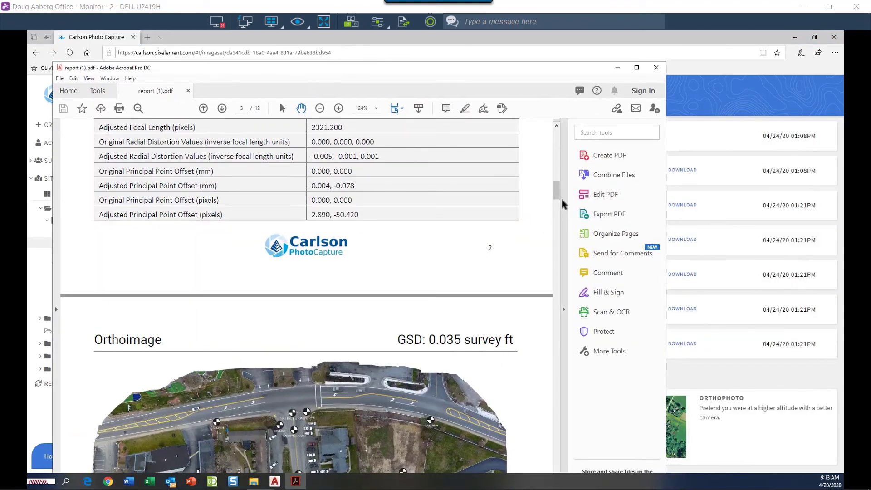
- Scroll through the JN 20-034 report PDF, then close Adobe Acrobat
left_click_drag(560, 199, 549, 261)
key("alt+F4")
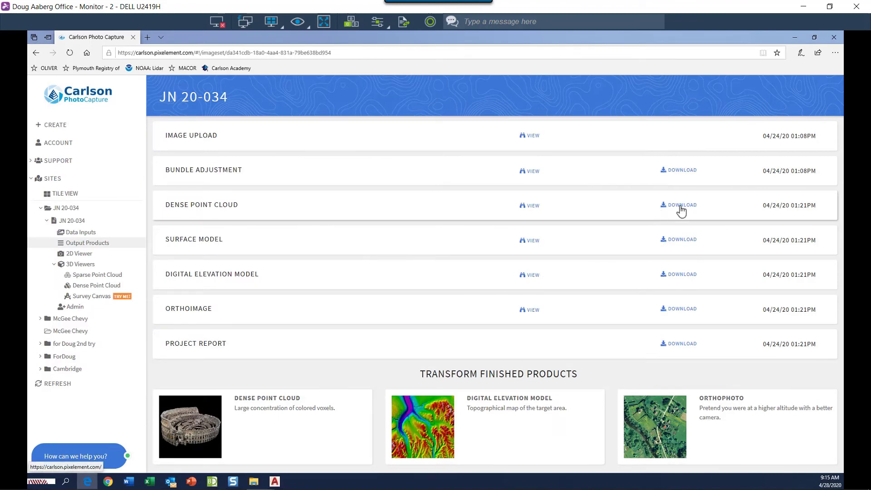
- Download the Dense Point Cloud as LAS and save it, then request the Orthoimage as GEOTIFF
left_click(682, 206)
left_click(632, 220)
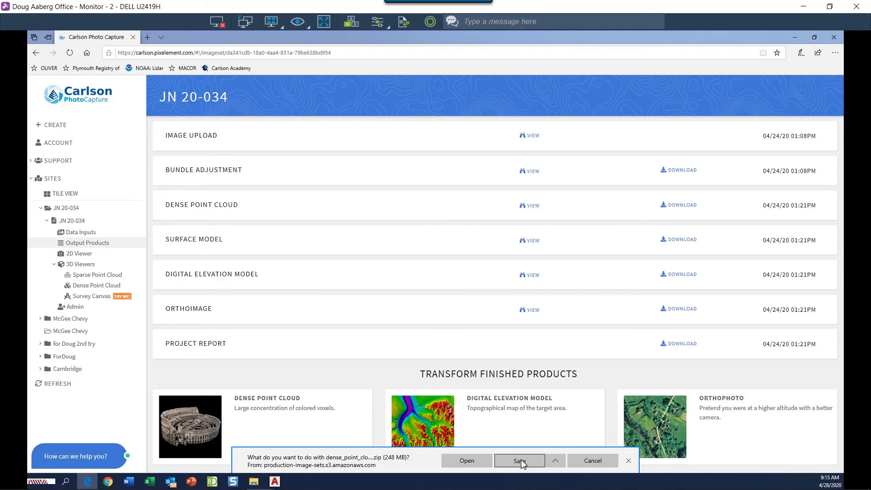
left_click(521, 460)
left_click(681, 309)
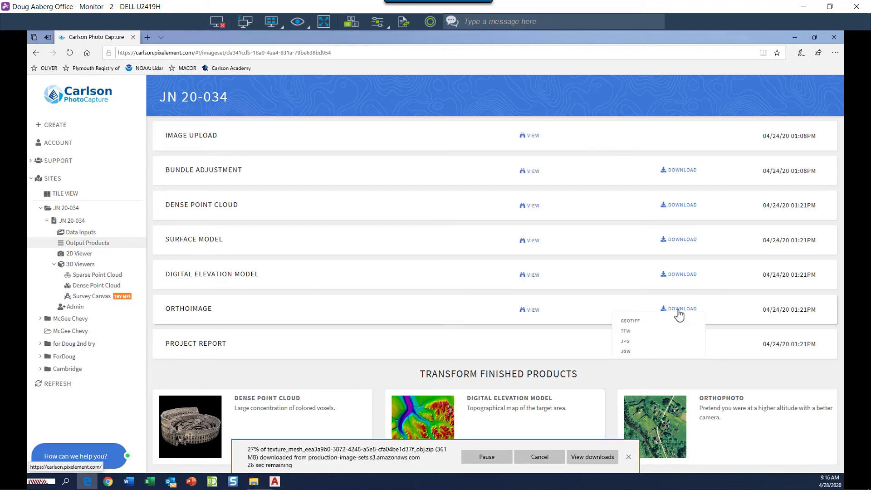
left_click(634, 323)
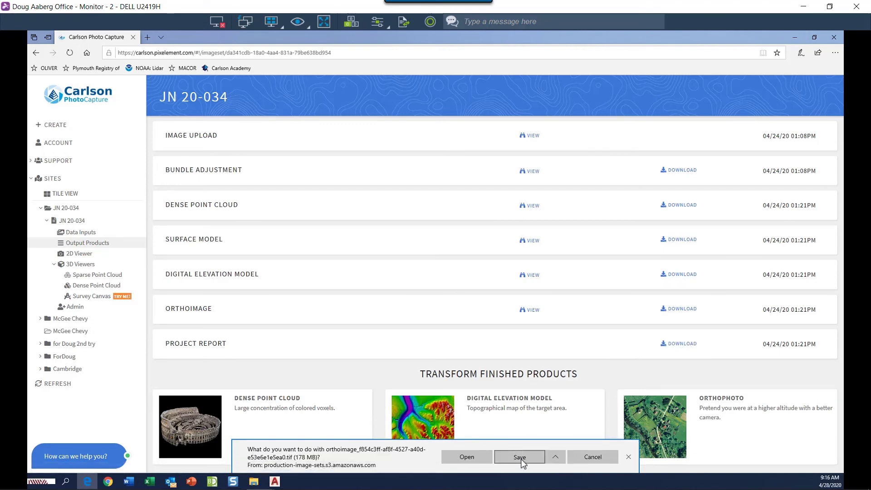
- Save the orthoimage .tif and extract the point cloud zip into H:\20-034\Survey\Data\Drone Data
left_click(521, 457)
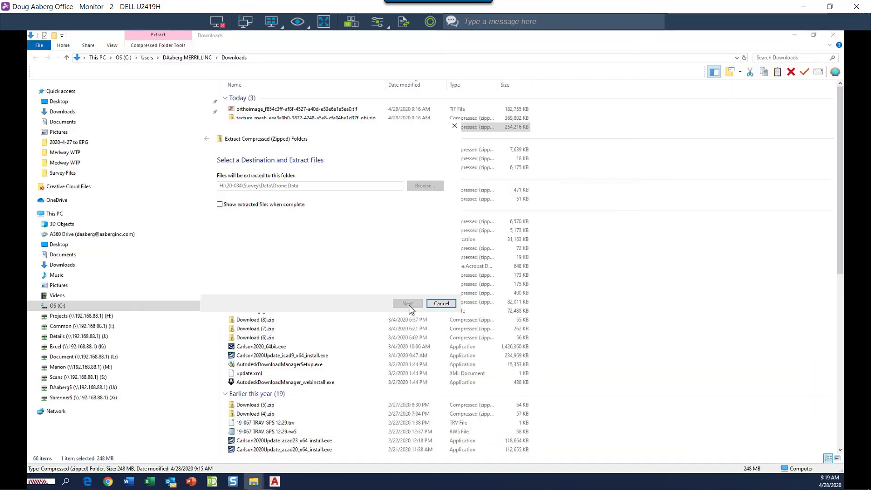
left_click(408, 303)
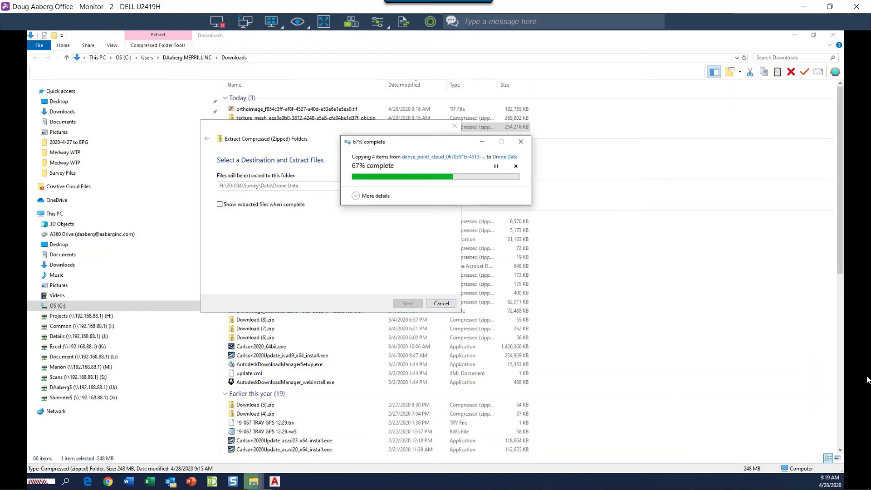